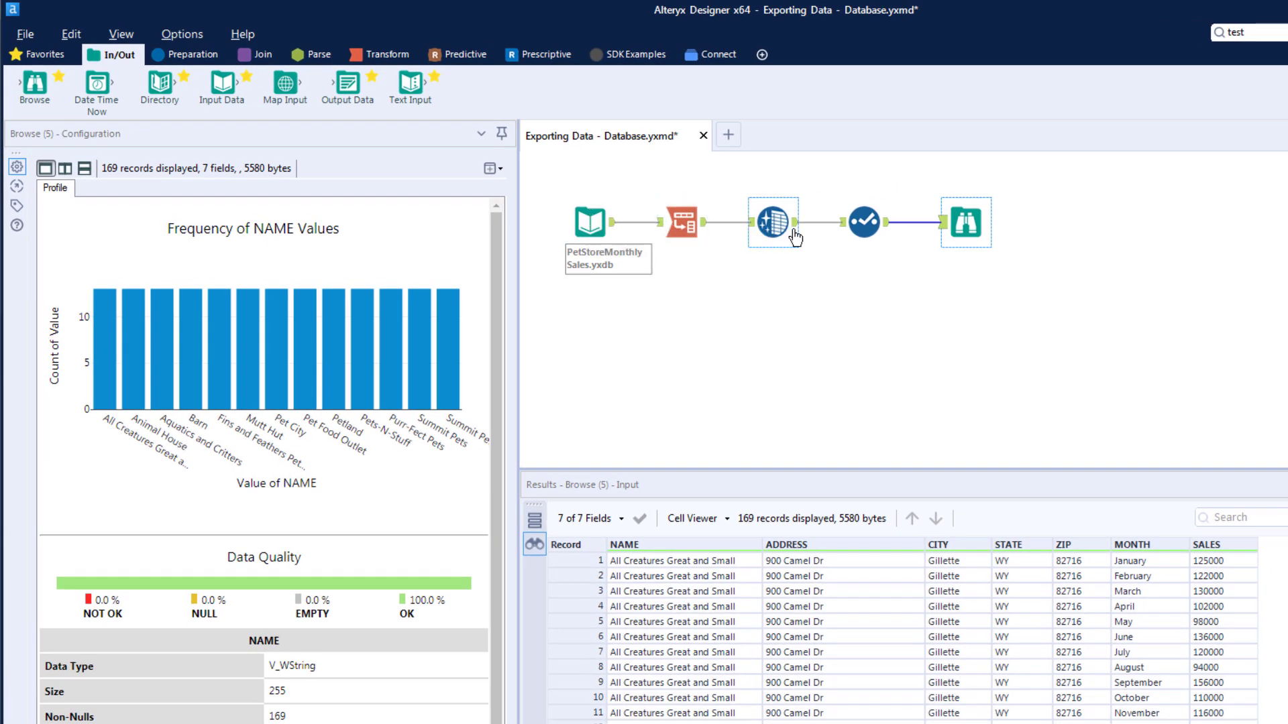
Step: Add an Output Data tool to the workflow and open the MySQL ODBC connection for the database source
left_click_drag(348, 86, 956, 284)
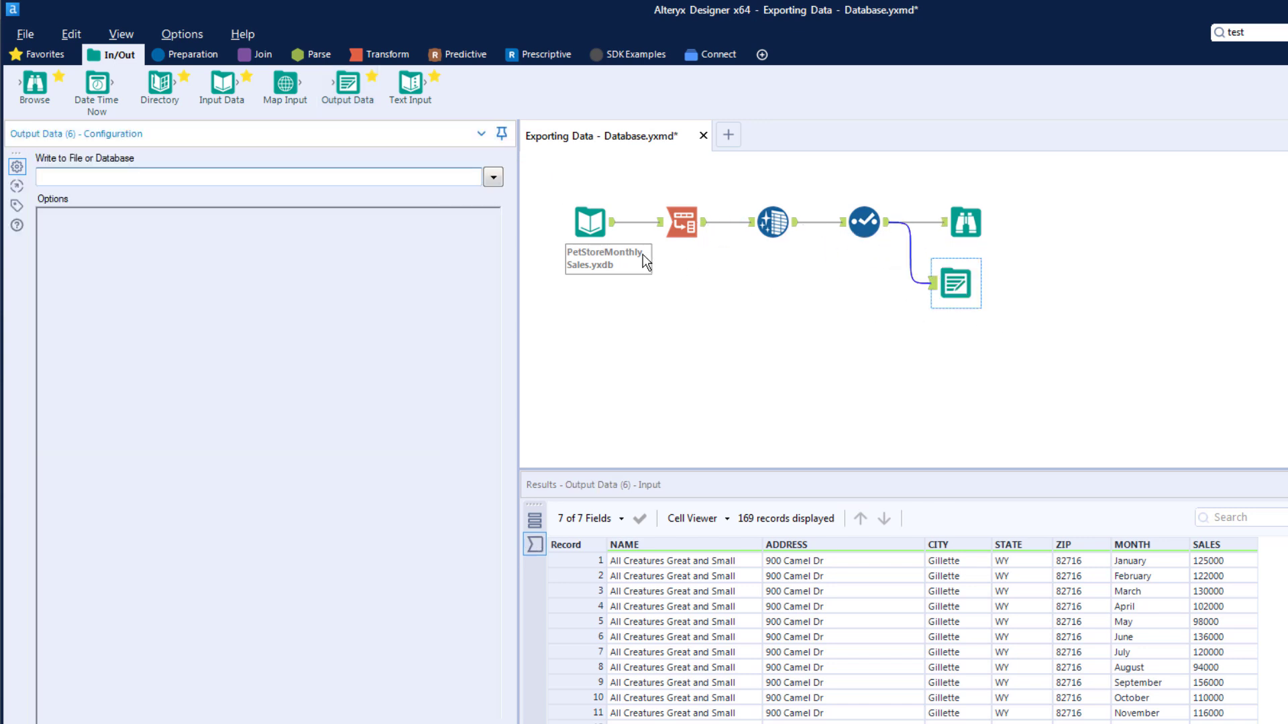
left_click(493, 178)
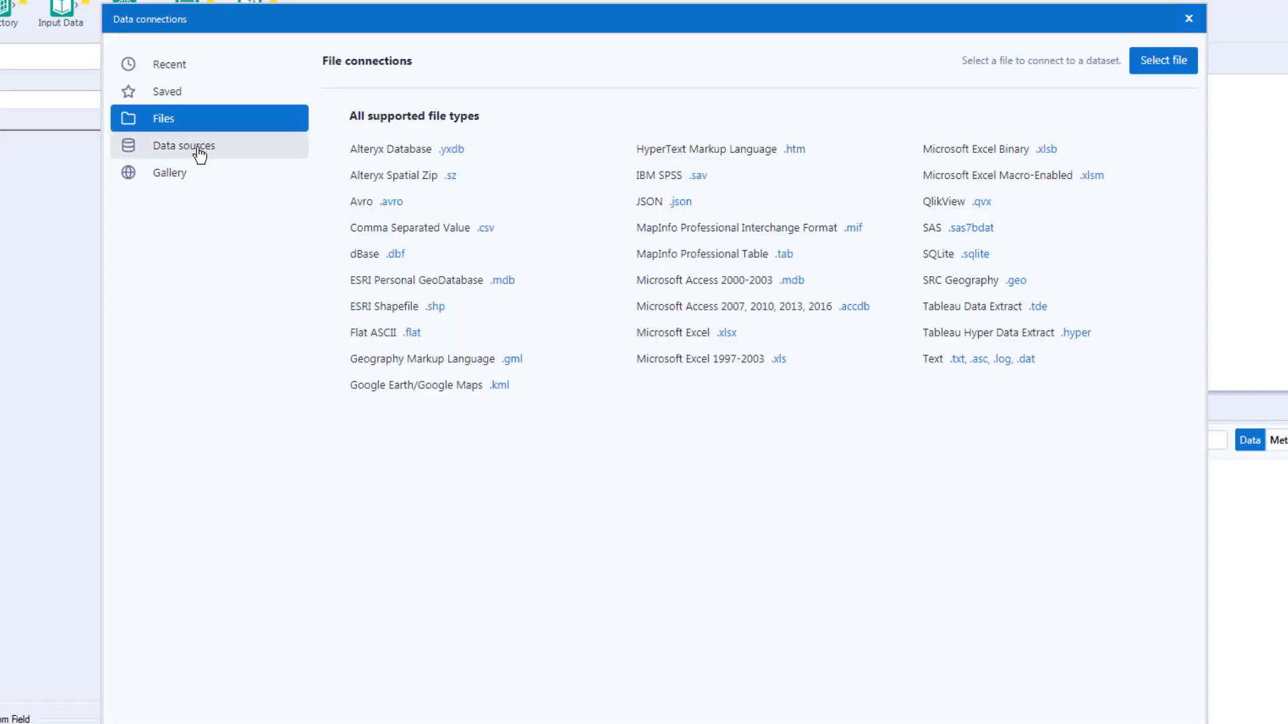
left_click(200, 154)
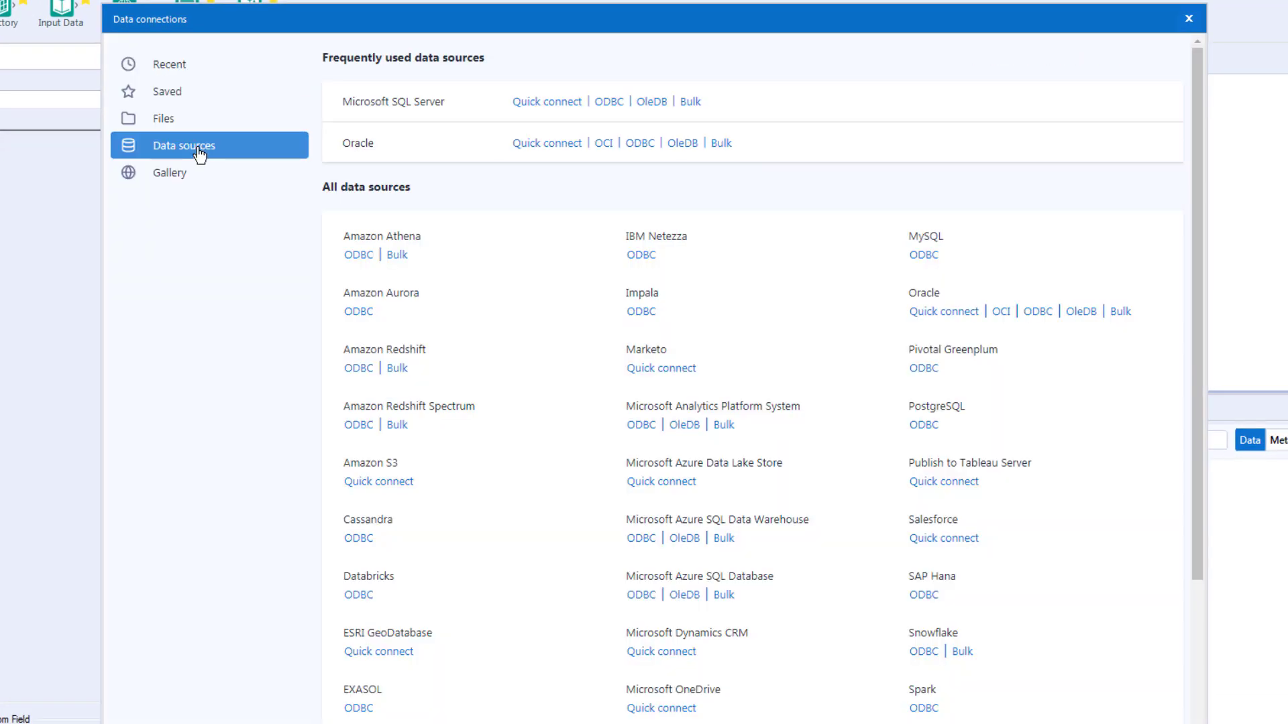
left_click(924, 256)
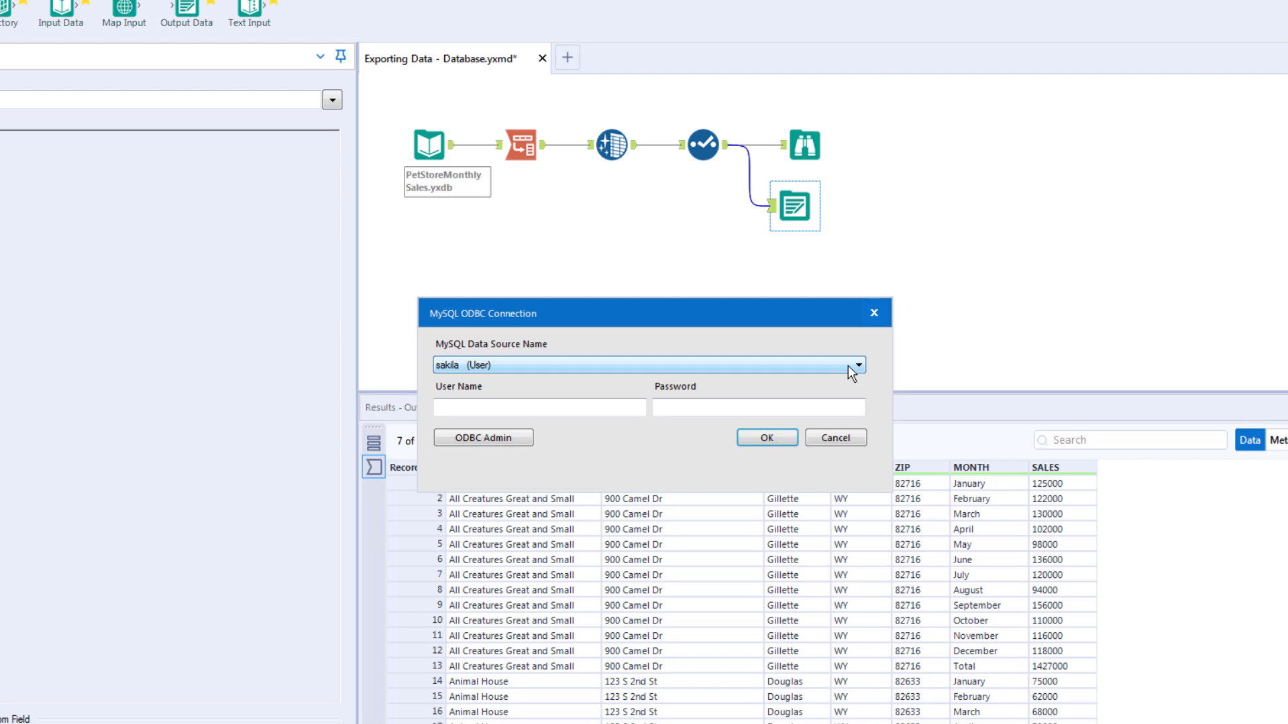
Step: Log in to the sakila MySQL ODBC source with the database user name and password, and name the table alteryx_result
left_click(598, 407)
type("root")
left_click(656, 407)
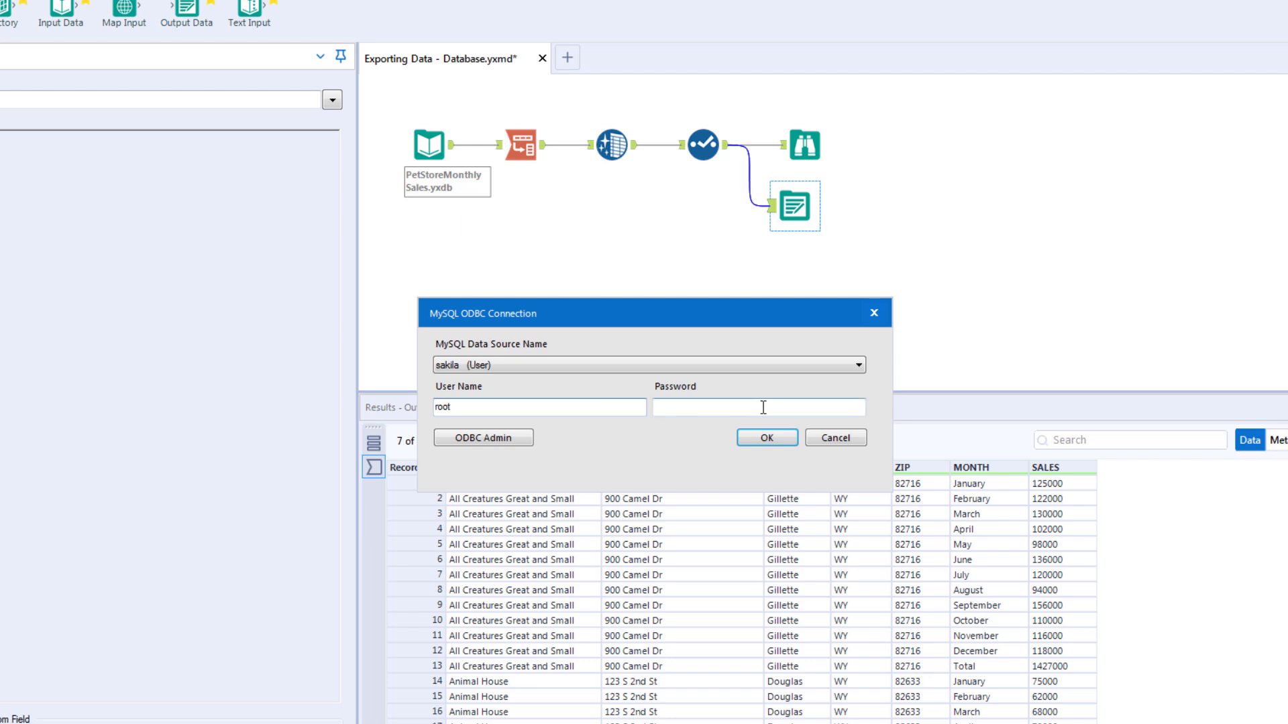
type("root")
left_click(767, 437)
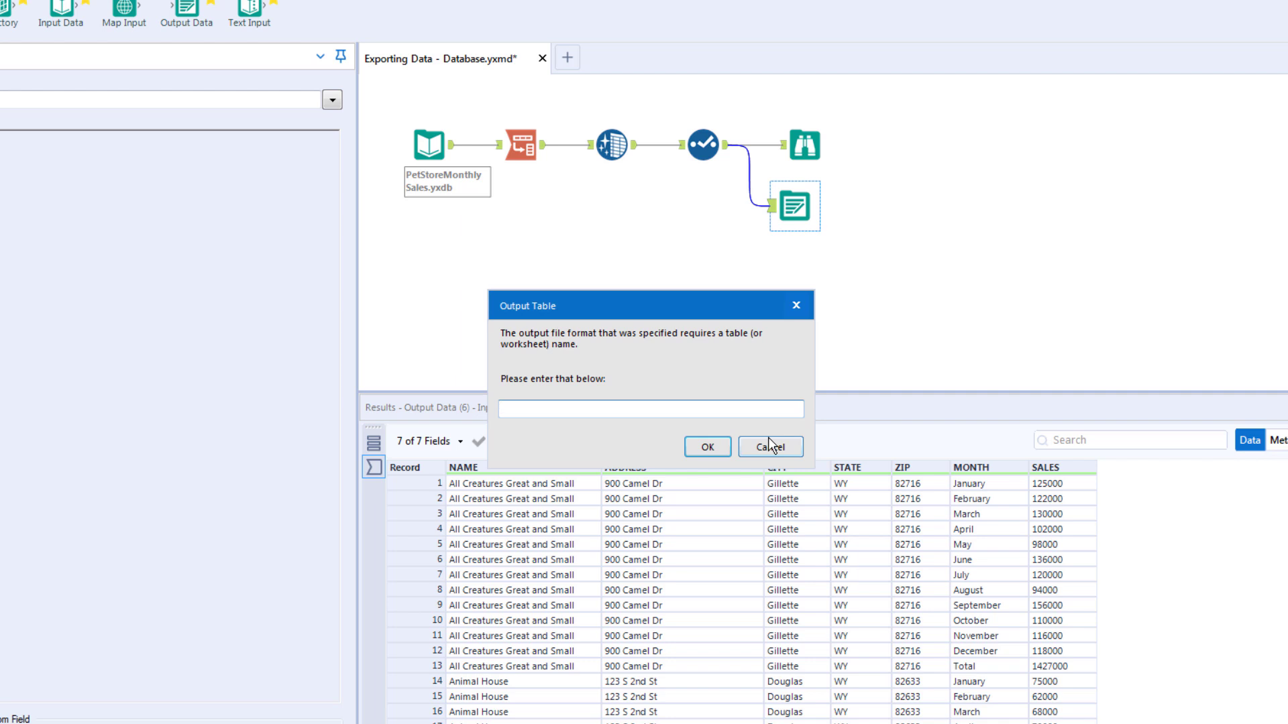
type("alteryx_result")
Step: Confirm alteryx_result as the output table and keep Create New Table as the output option
left_click(704, 447)
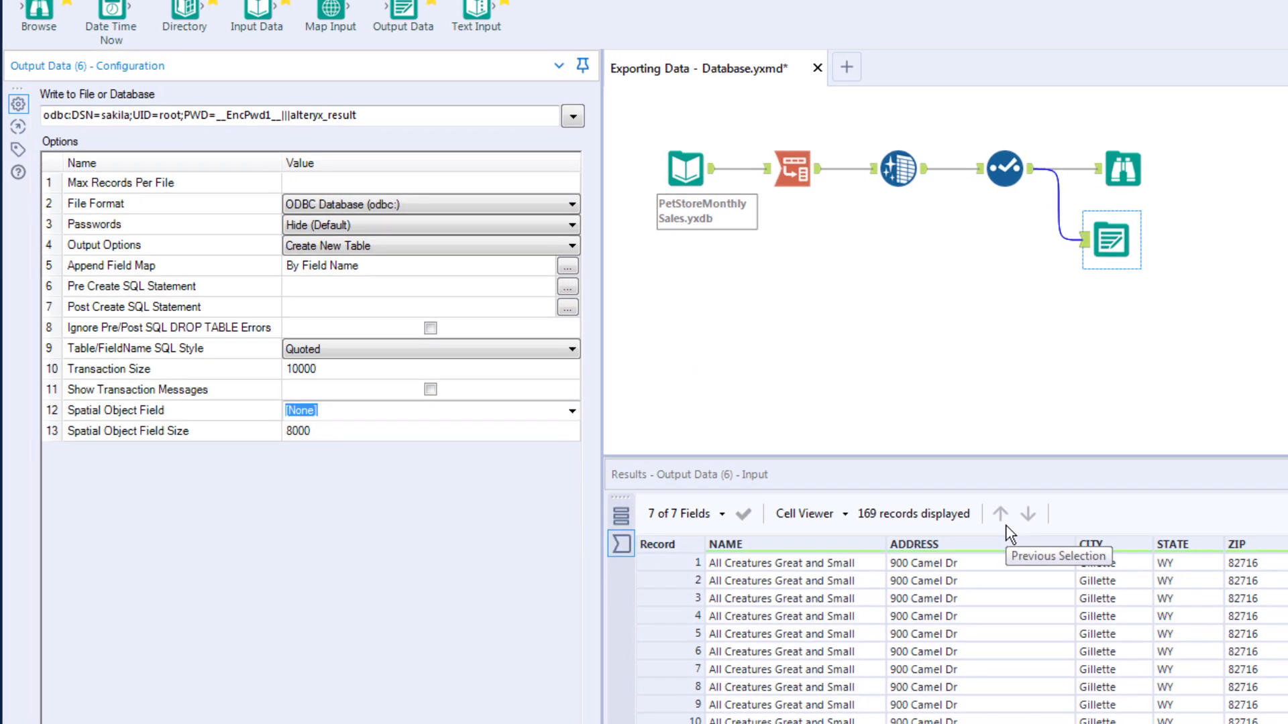
left_click(574, 246)
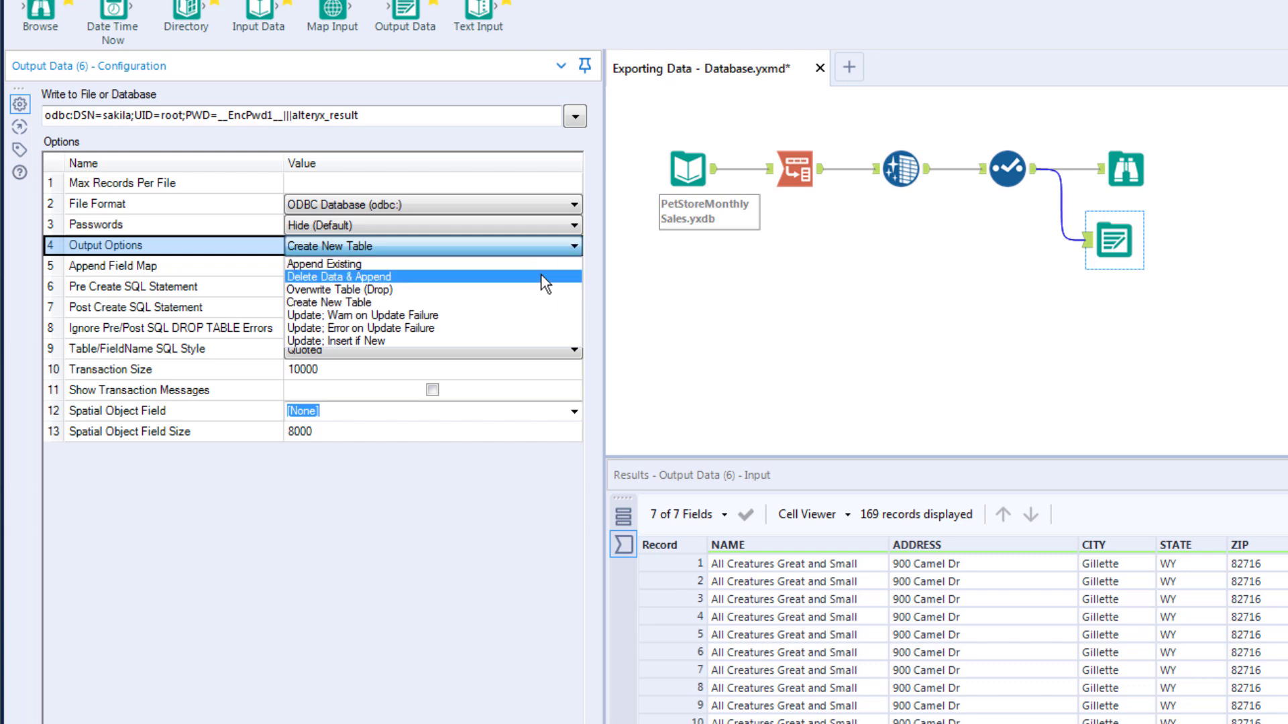
left_click(516, 302)
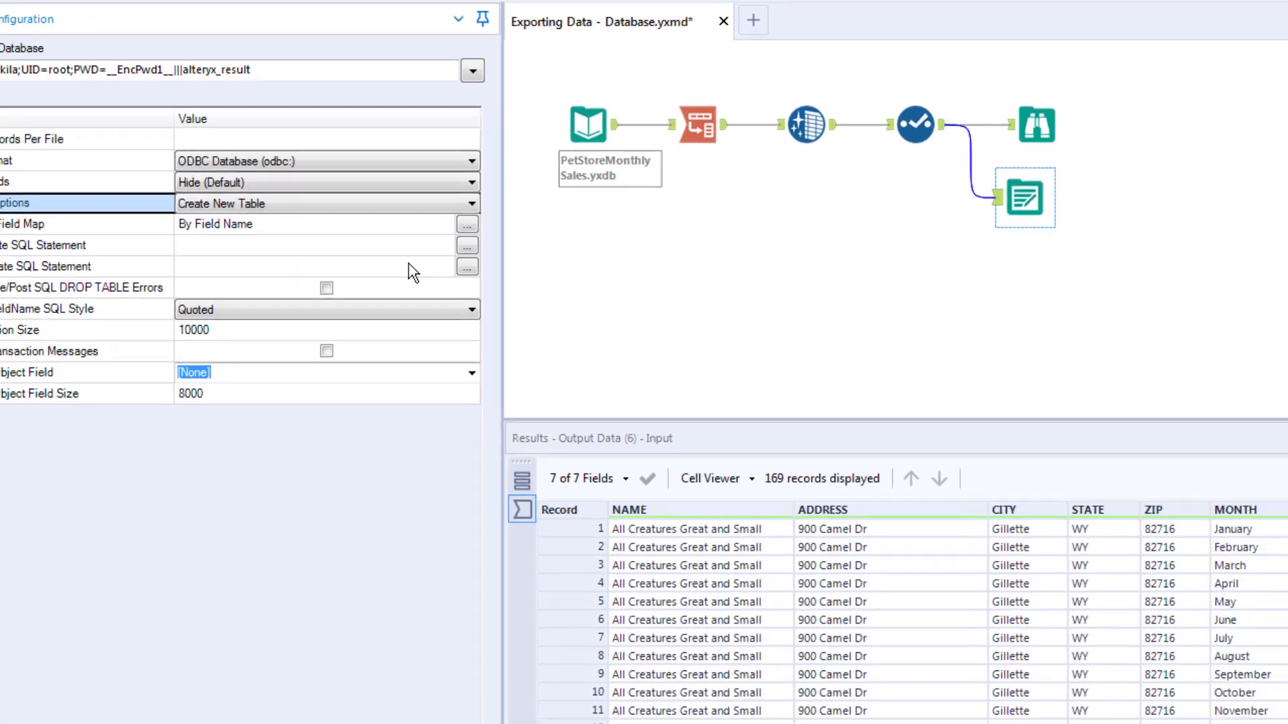
Step: Run the workflow with Ctrl+R, writing 169 records to alteryx_result, and dismiss the finished message
key("ctrl+r")
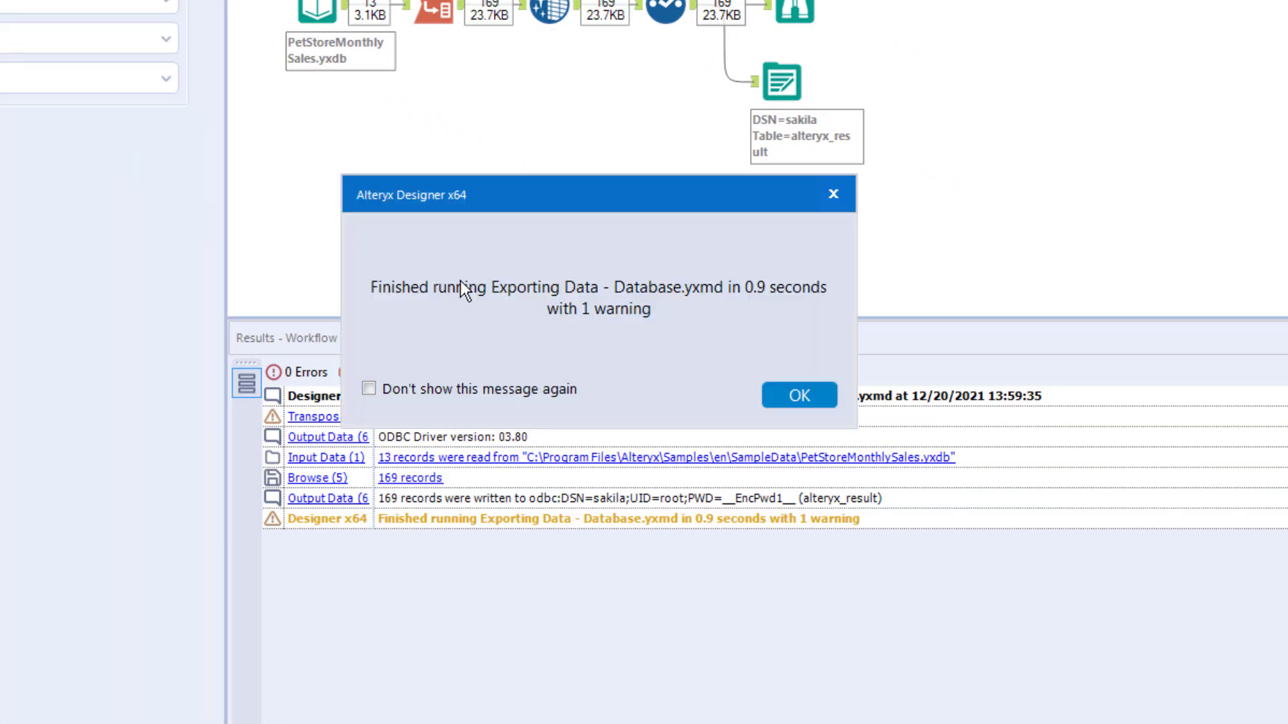
left_click(809, 391)
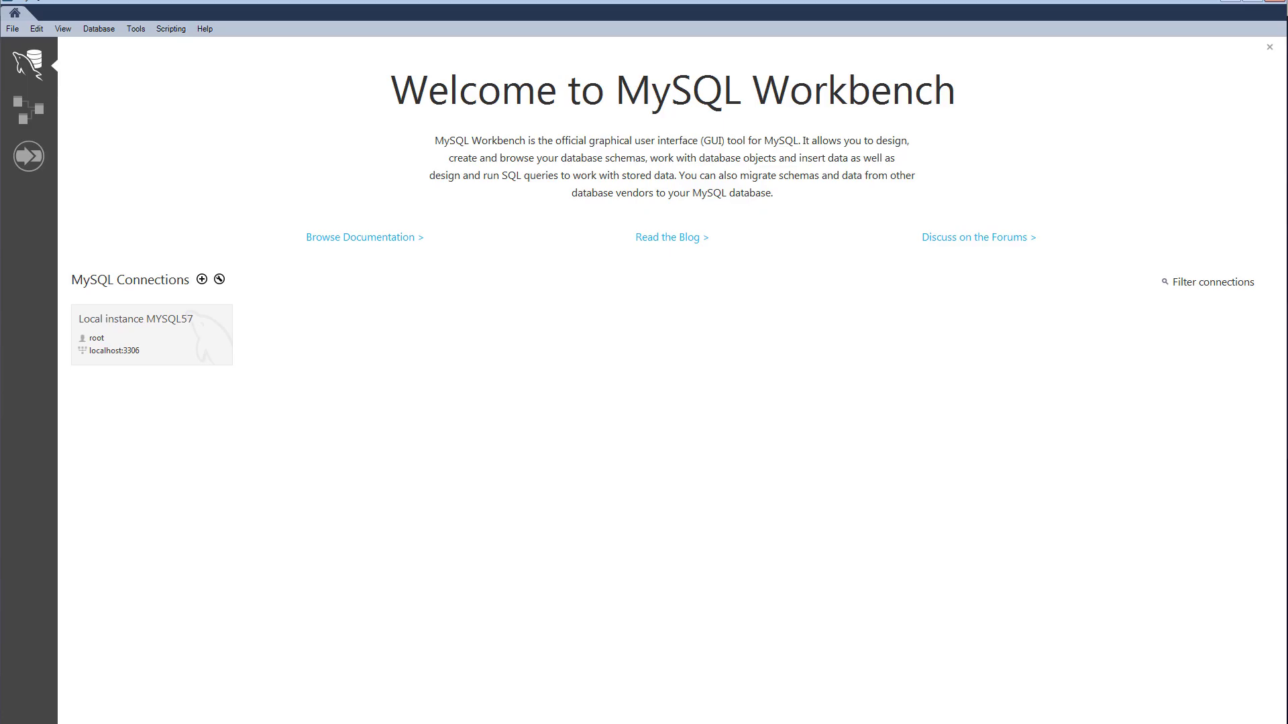
Step: Connect to the Local instance MySQL connection in Workbench using its password
left_click(166, 339)
type("***")
key("Return")
Step: Run SELECT * FROM alteryx_result; and scroll through the 169 returned sales rows
type("SELECT * FROM alteryx_result;")
key("ctrl+Return")
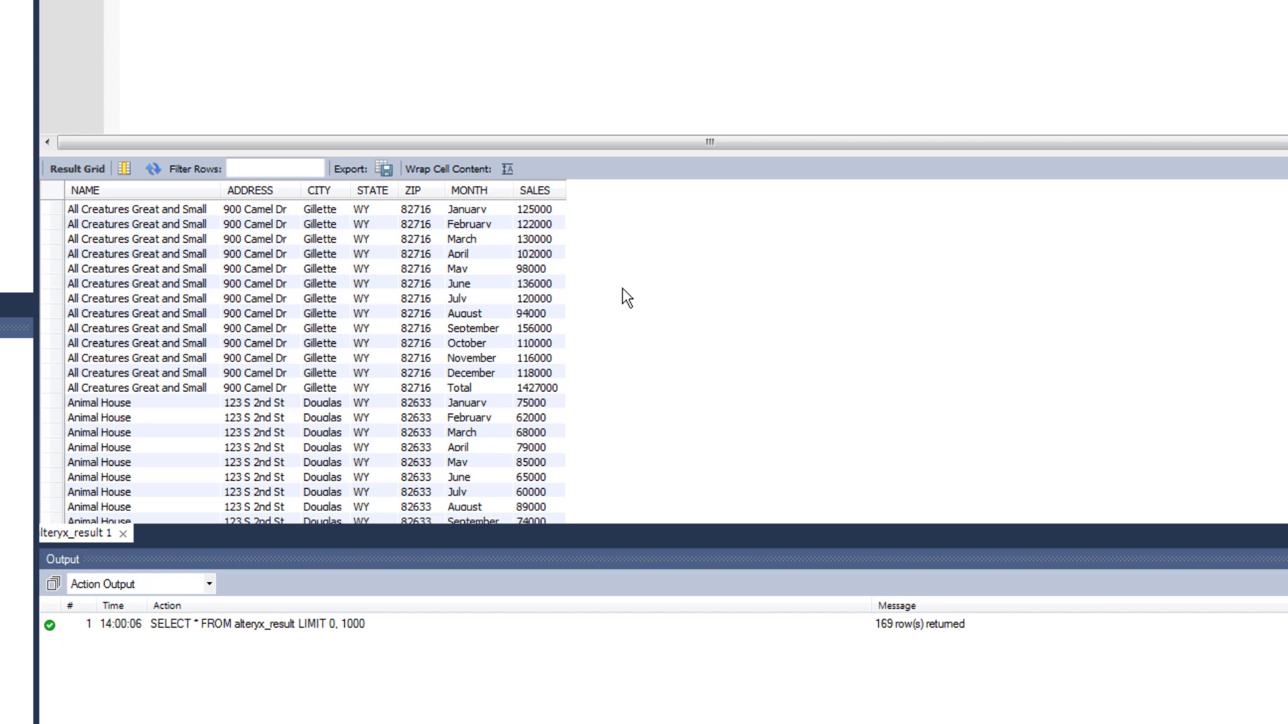
scroll(627, 297, "down", 13)
scroll(627, 297, "up", 5)
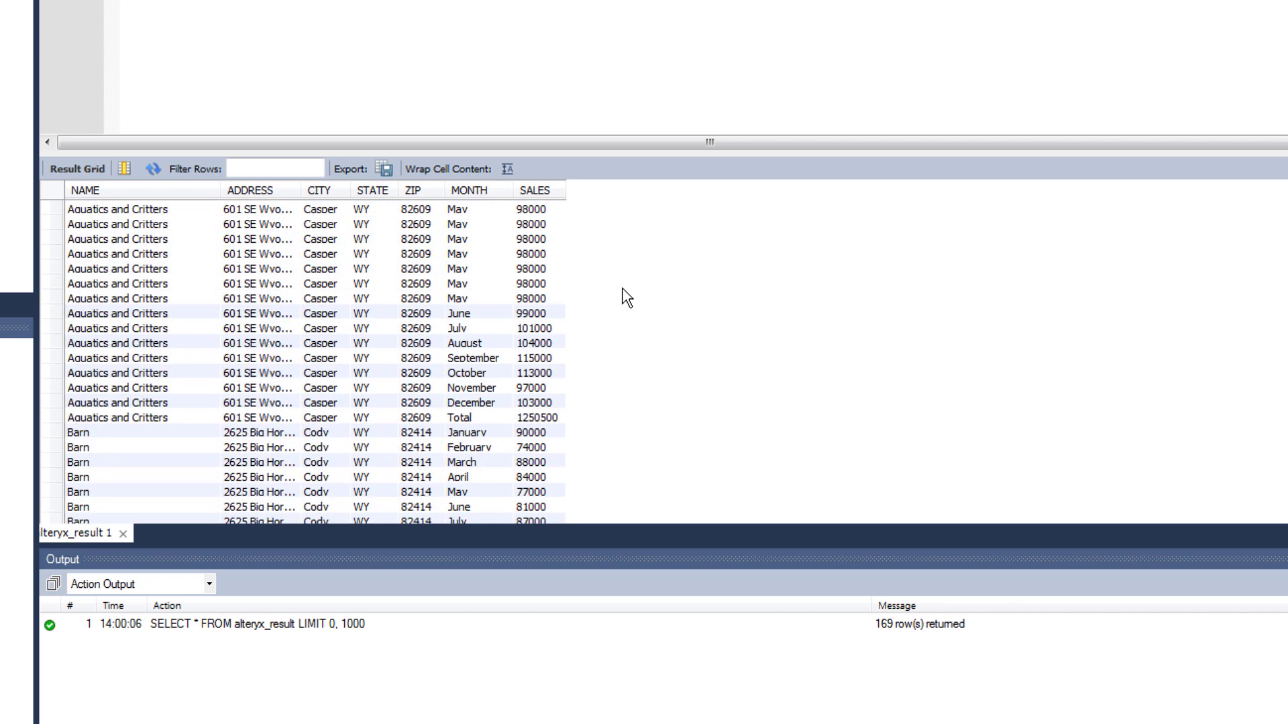
scroll(627, 297, "up", 10)
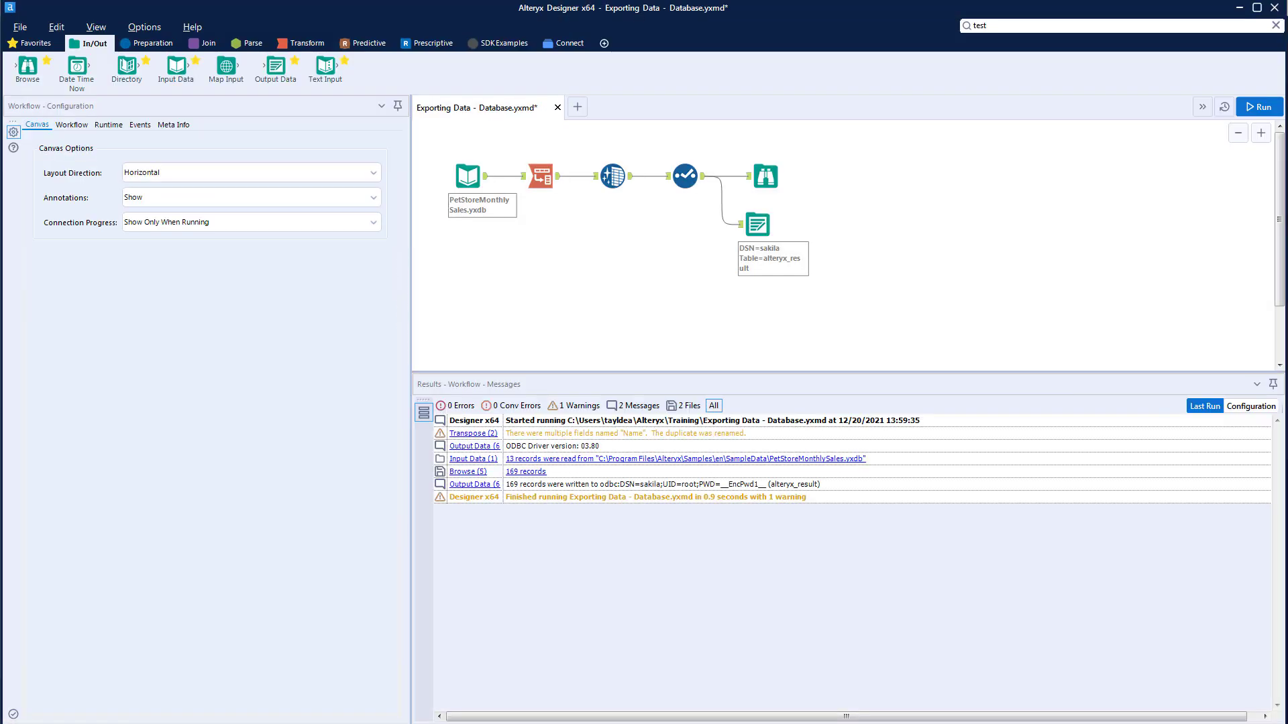
Step: Rerun the workflow, dismiss the 'alteryx_result already exists' error, and select the Output Data tool
key("ctrl+r")
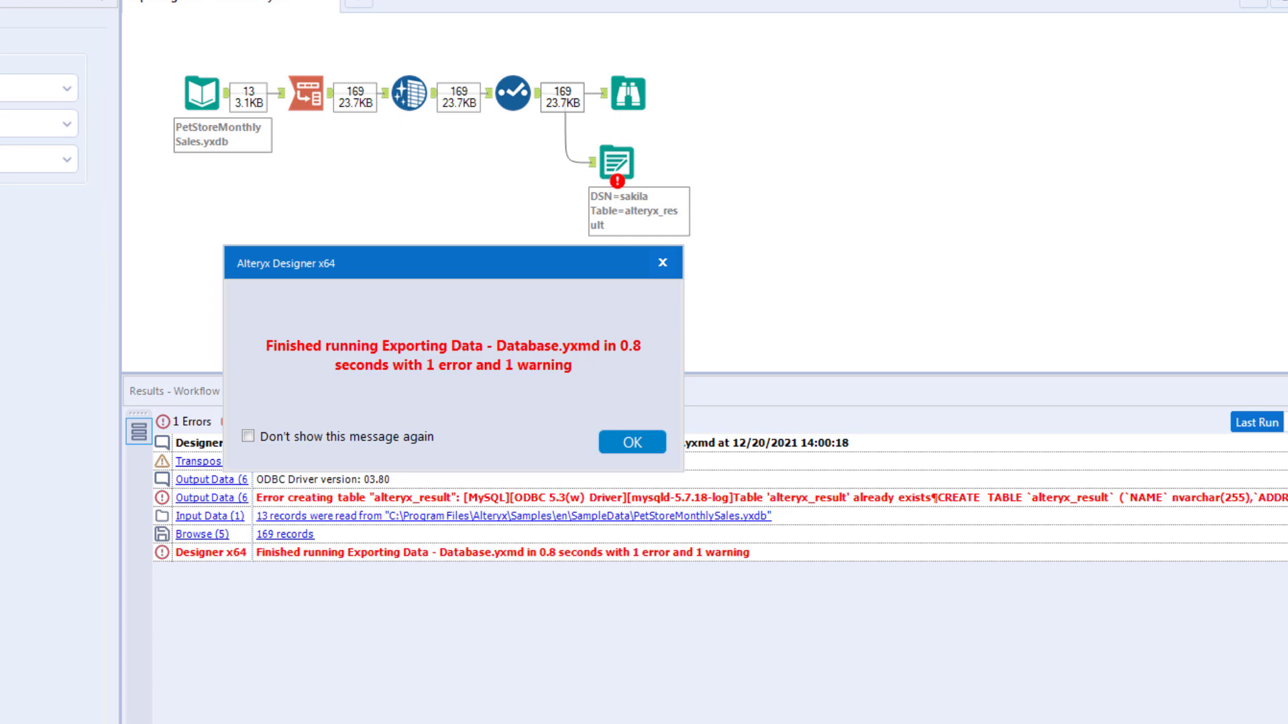
left_click(625, 441)
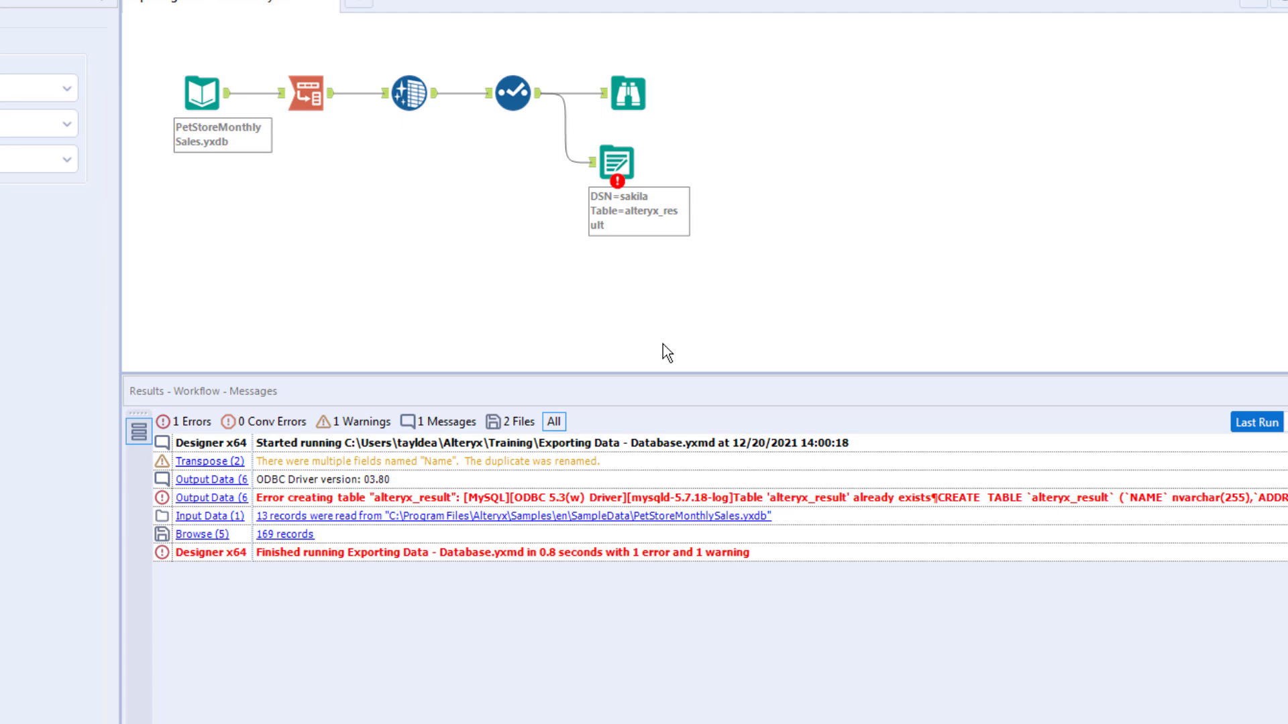
left_click(616, 163)
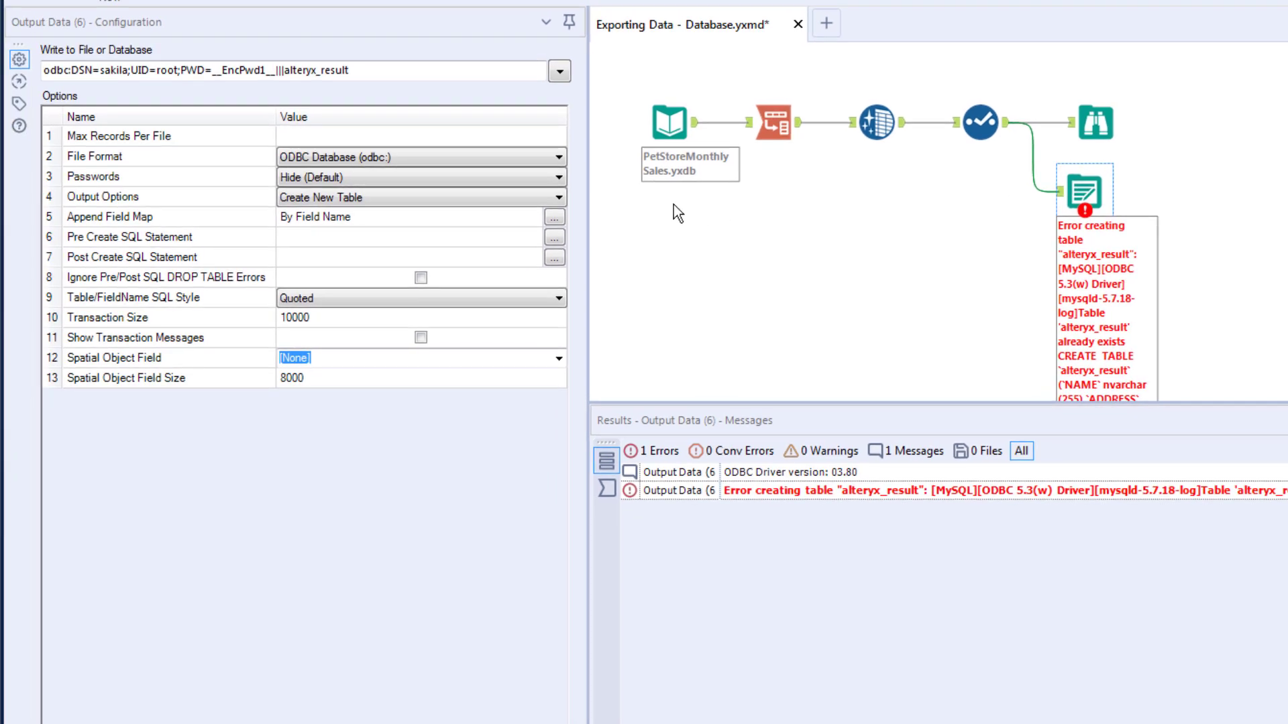
Step: Set the Output Options for alteryx_result to Overwrite Table (Drop)
left_click(548, 200)
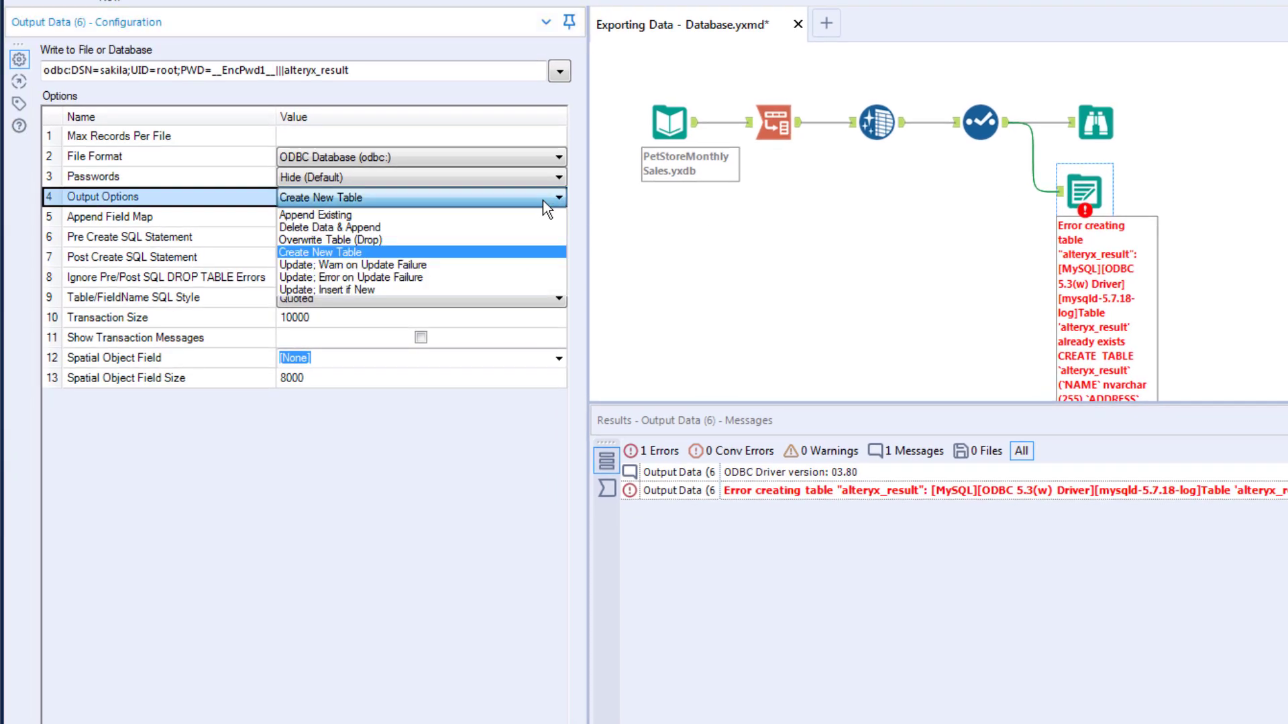
left_click(473, 240)
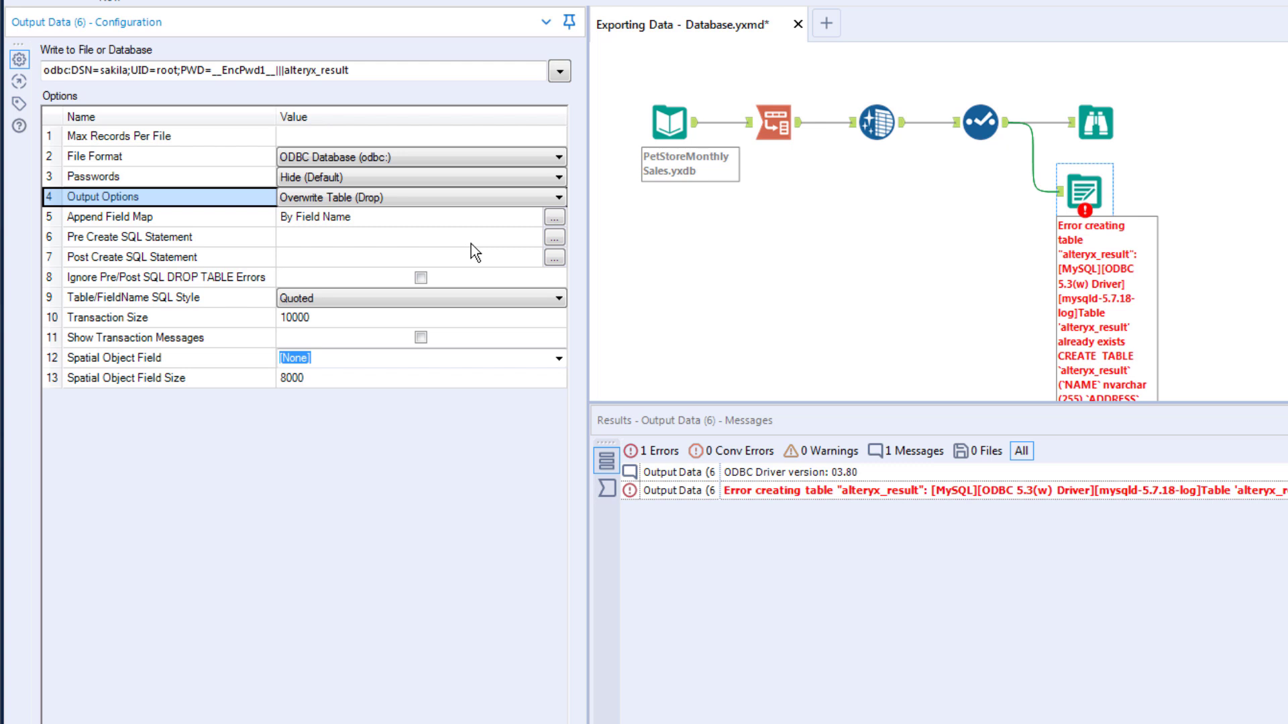
left_click(547, 200)
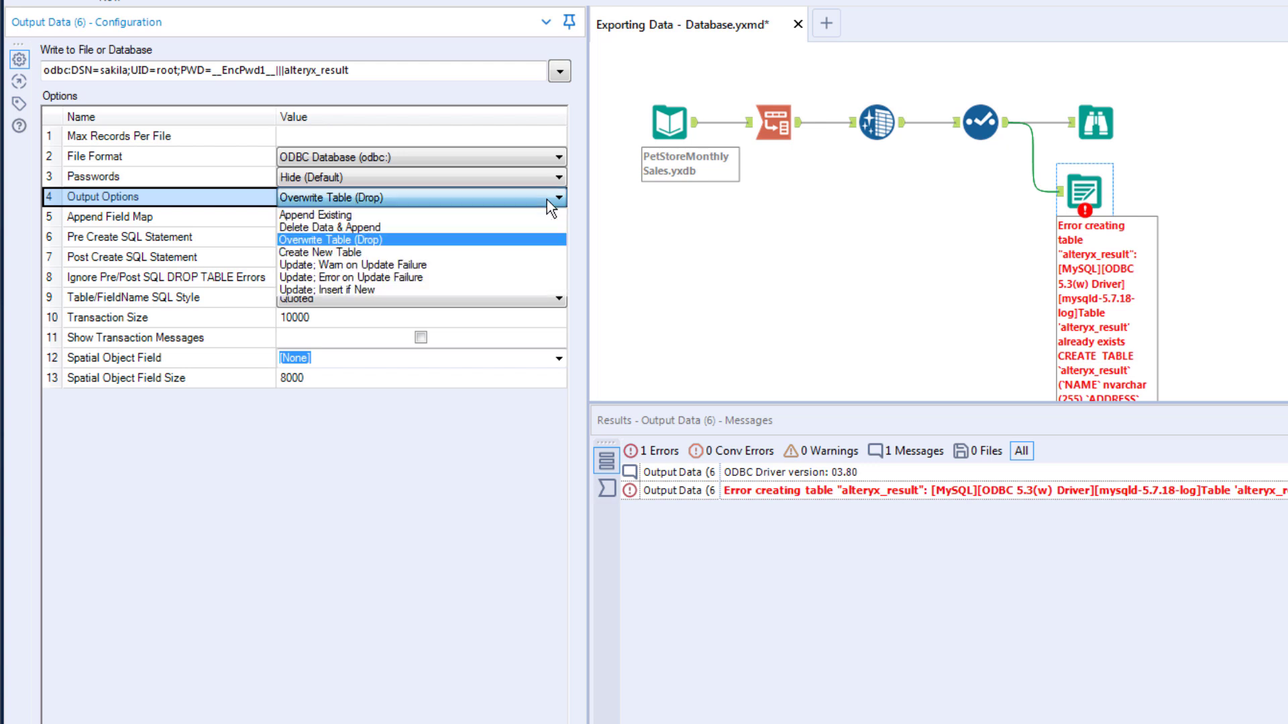
left_click(535, 240)
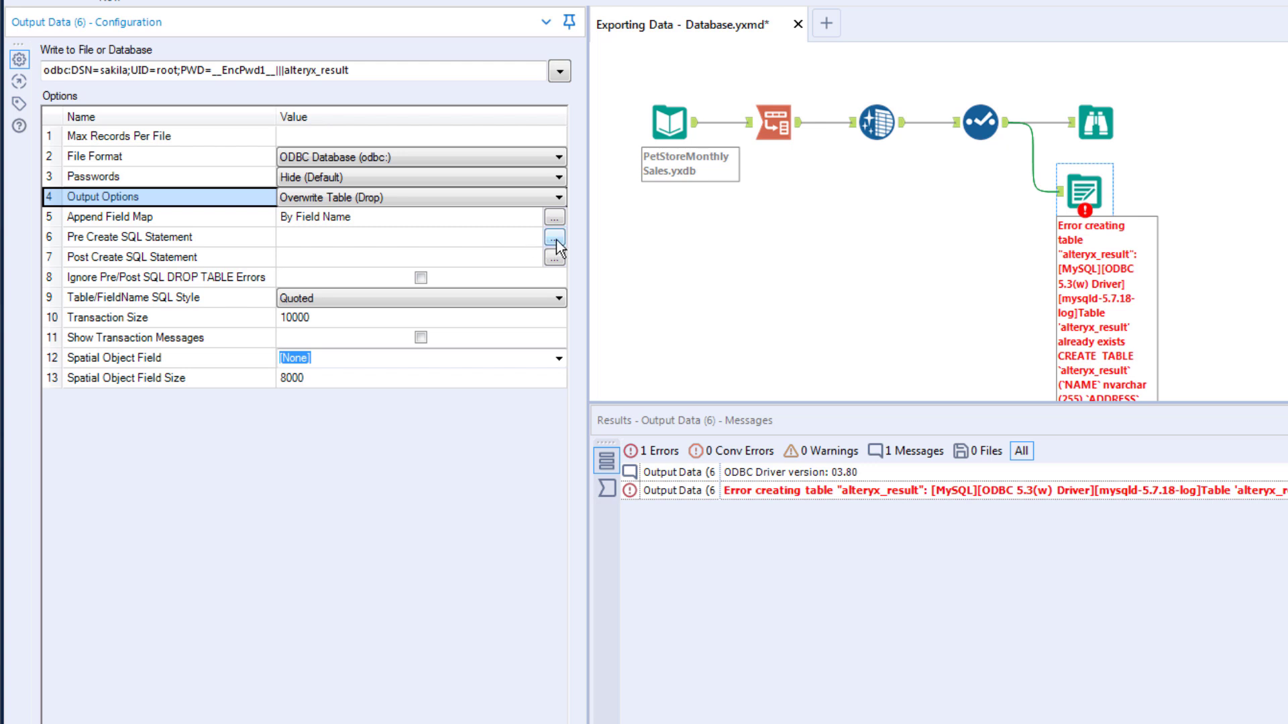
left_click(554, 237)
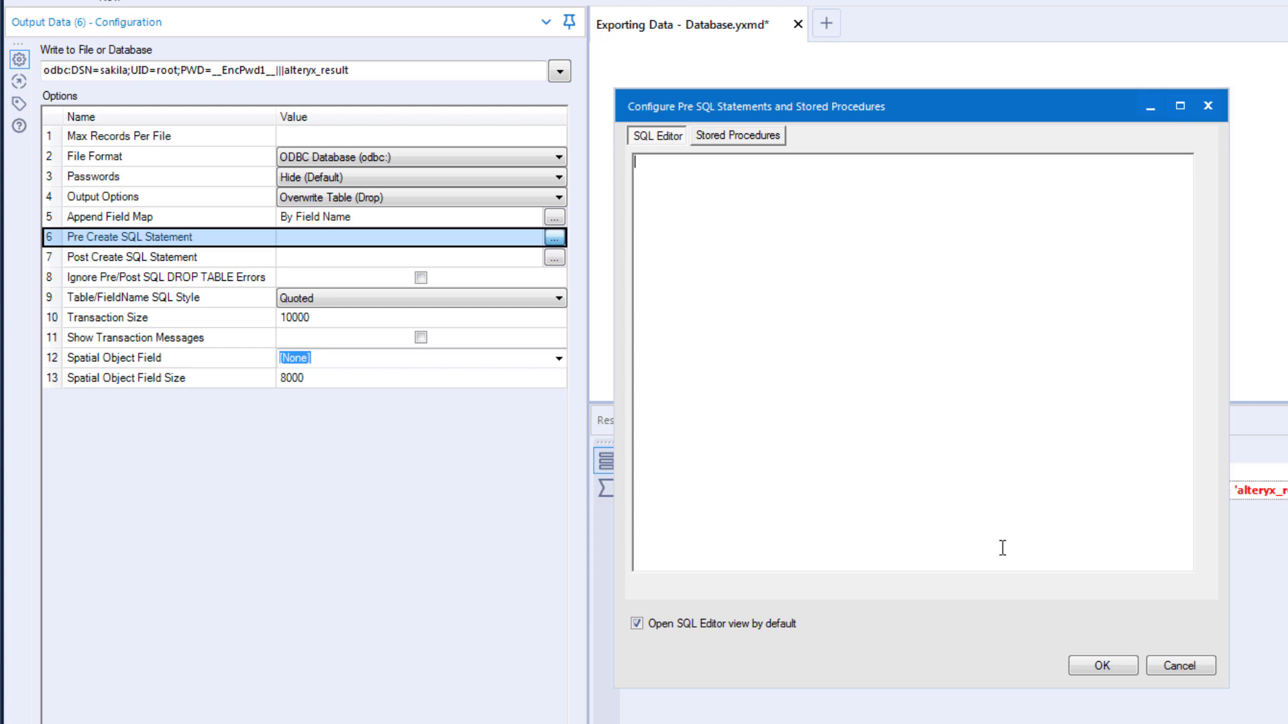
left_click(1102, 664)
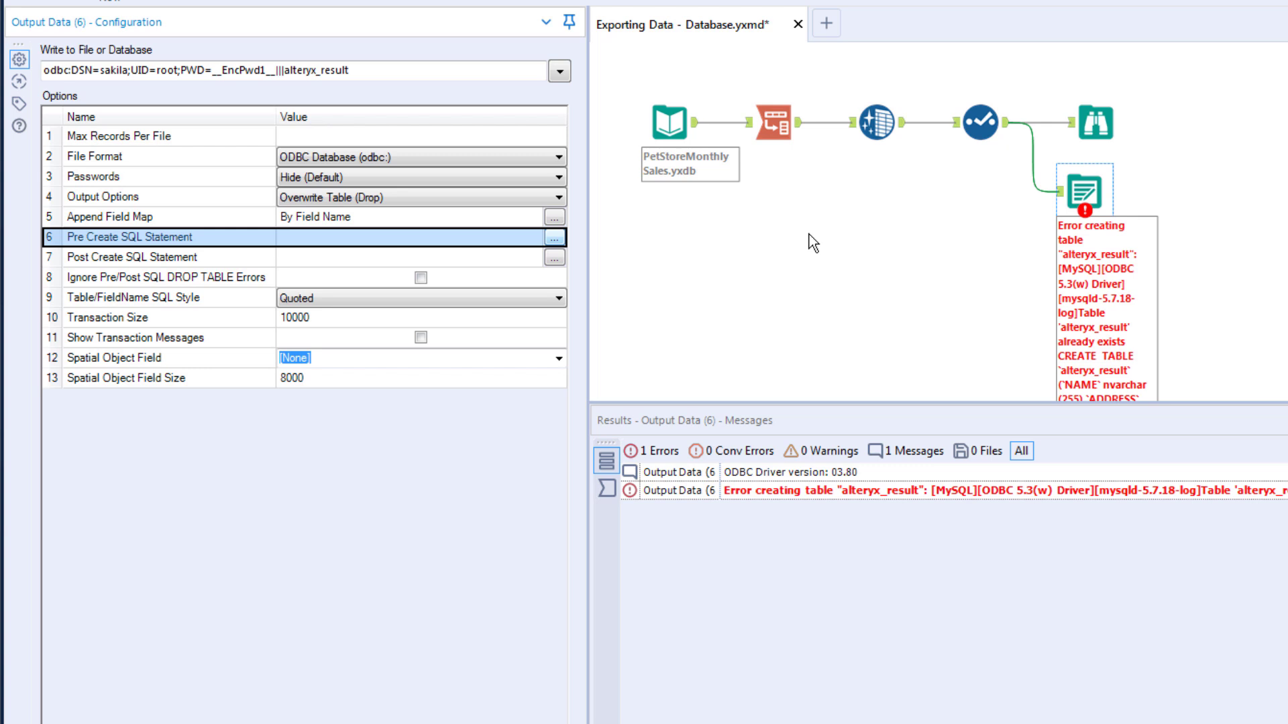
Step: Rerun the overwriting workflow, then sign Tableau in to MySQL sakila on localhost port 3306 with the password
key("ctrl+r")
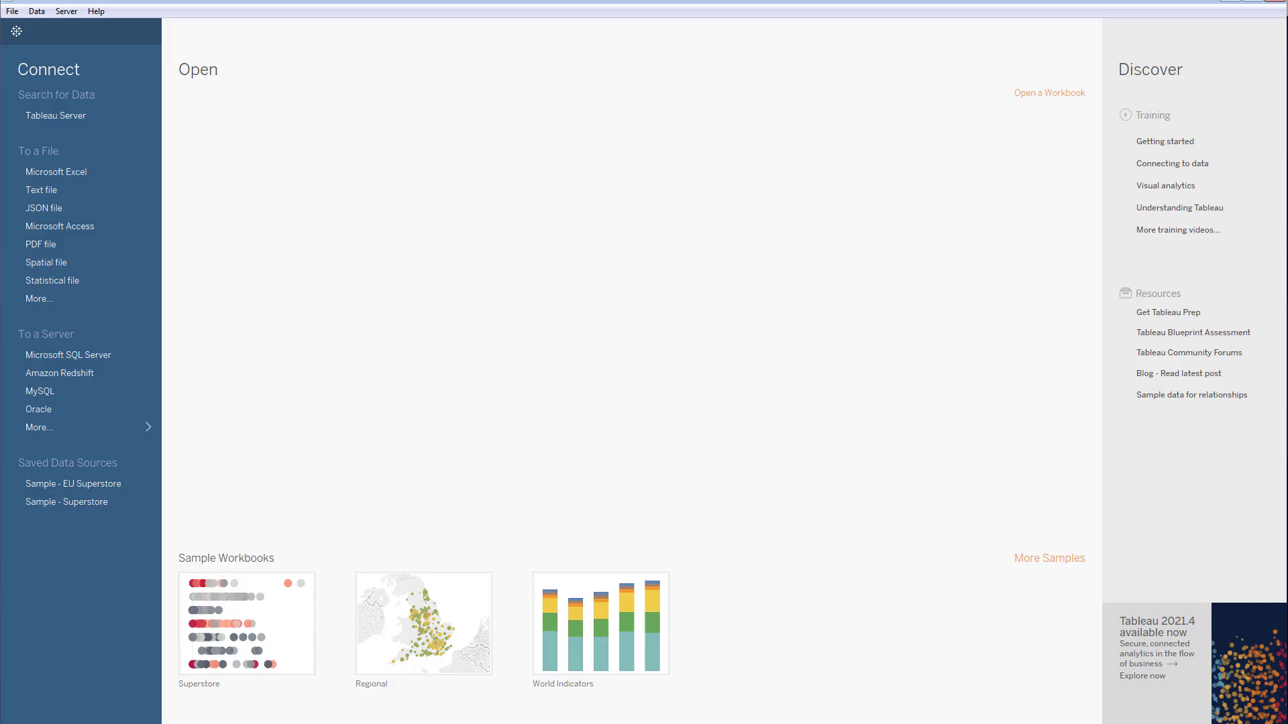
left_click(59, 392)
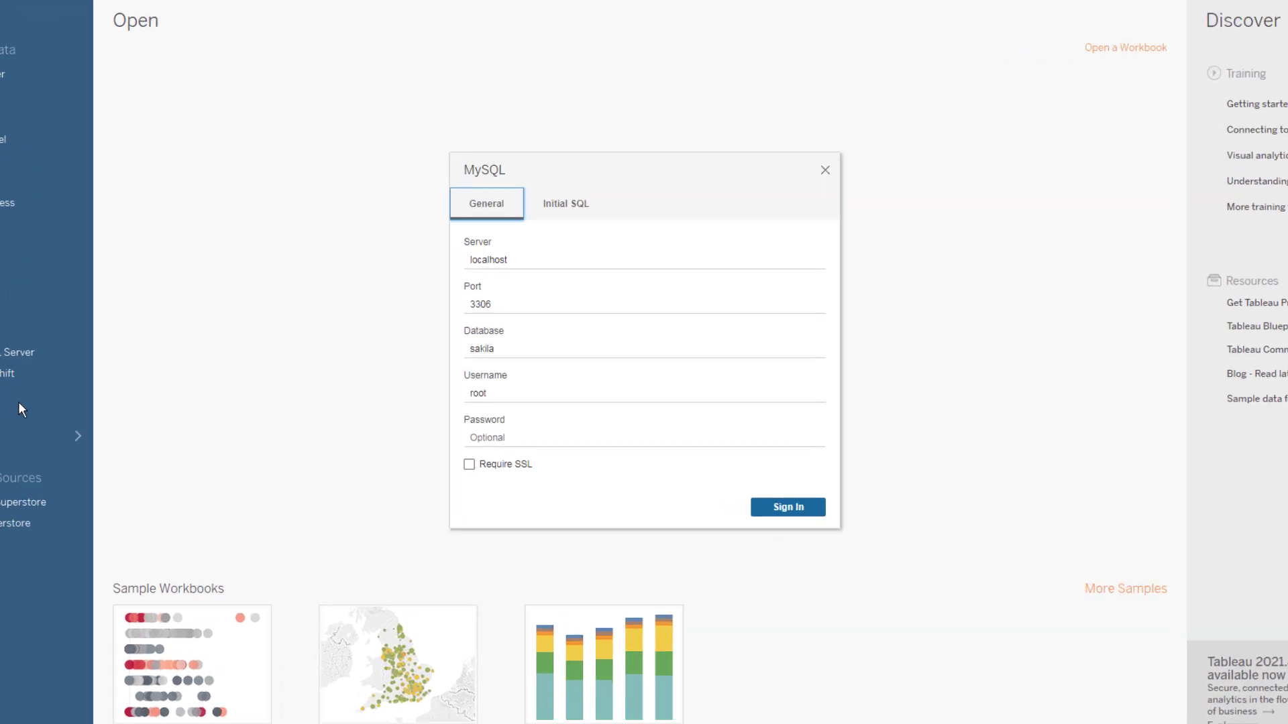
left_click(483, 446)
type("root")
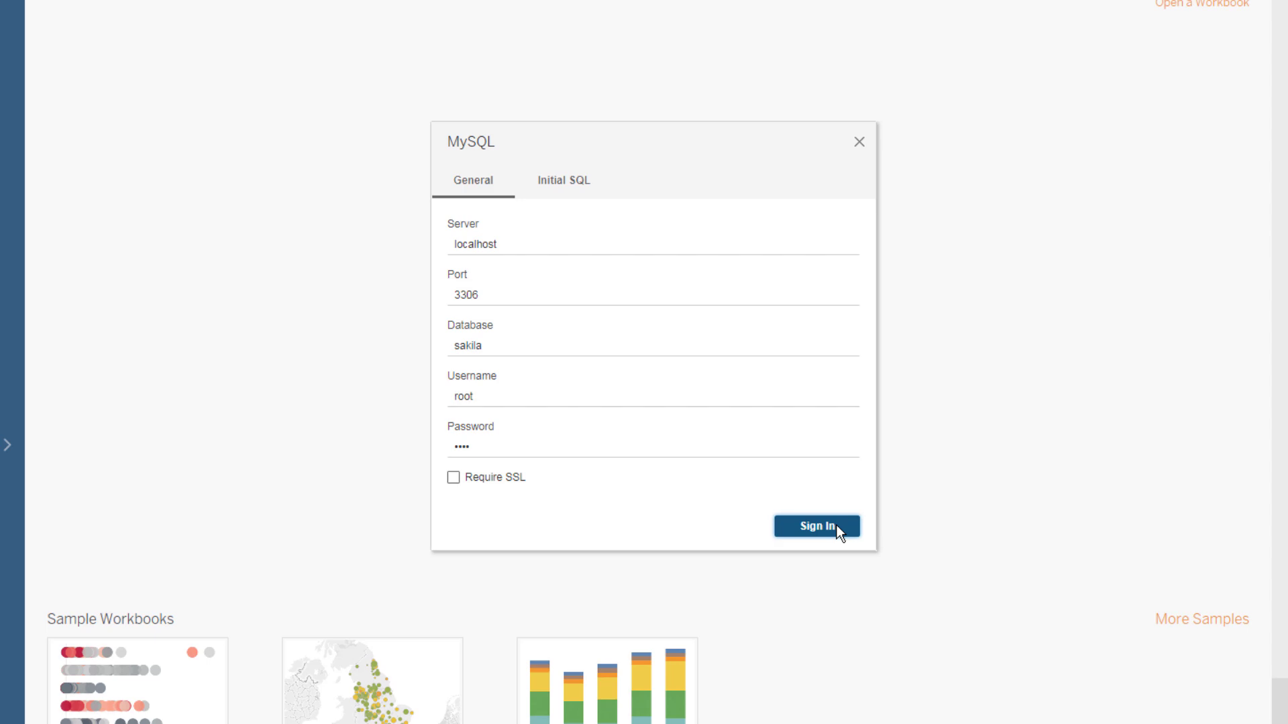
left_click(837, 530)
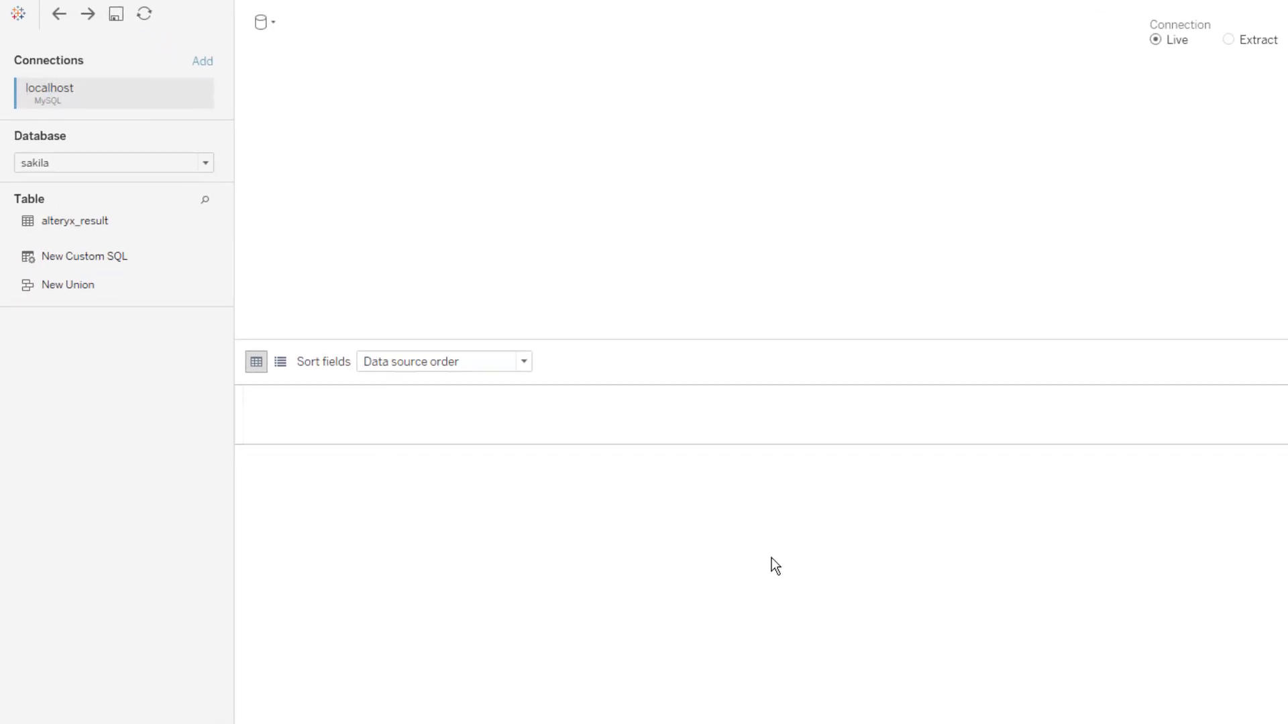
Step: Add the alteryx_result table to Tableau's data model and switch to the empty Sheet 1
double_click(74, 226)
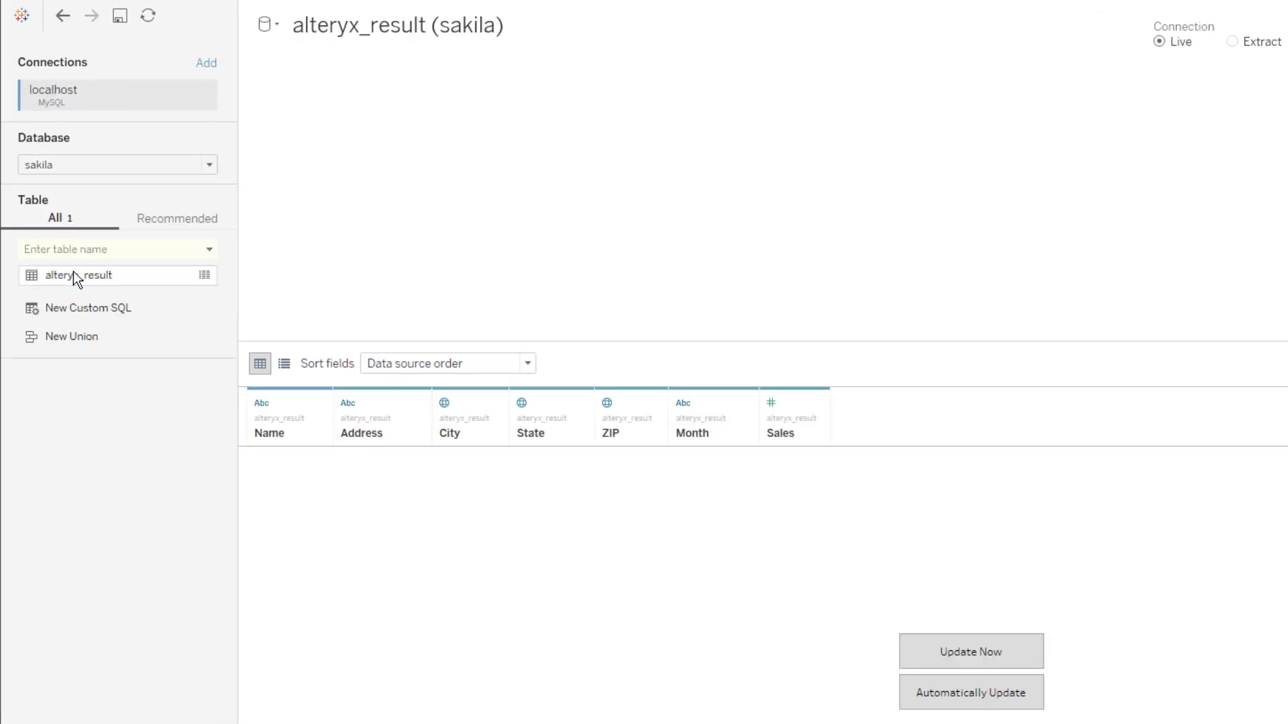
left_click_drag(75, 278, 392, 244)
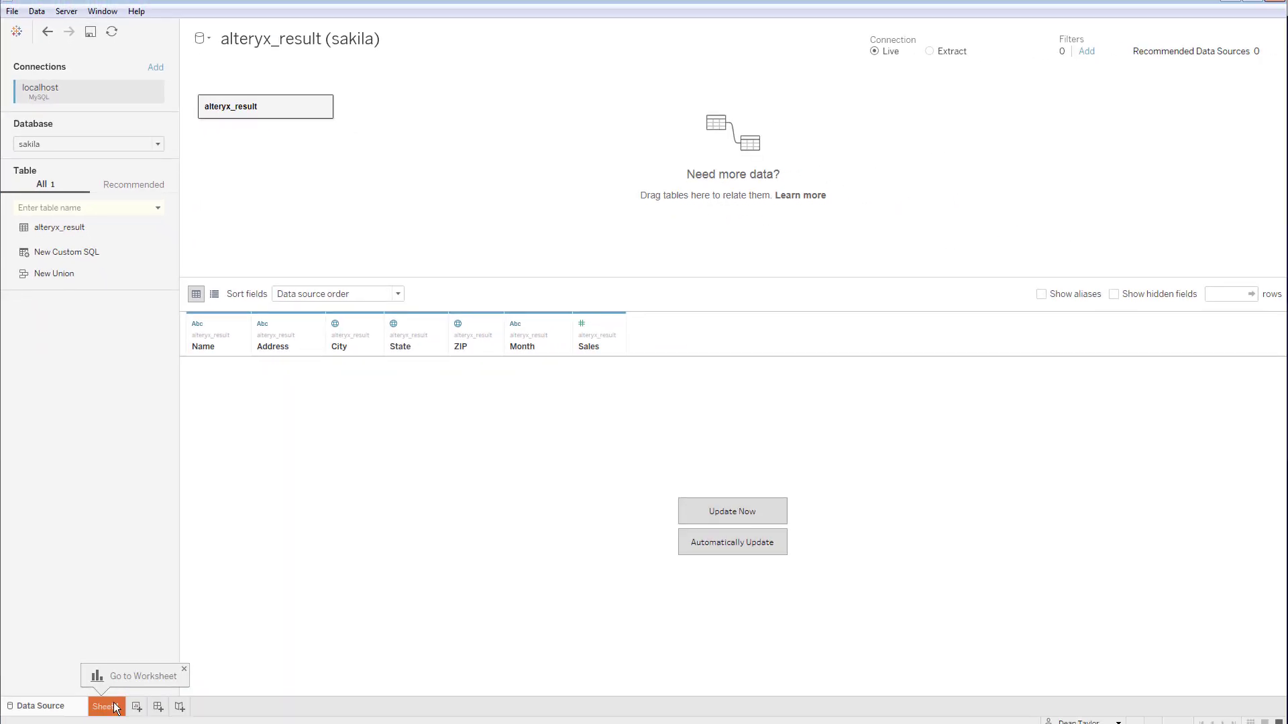
left_click(114, 707)
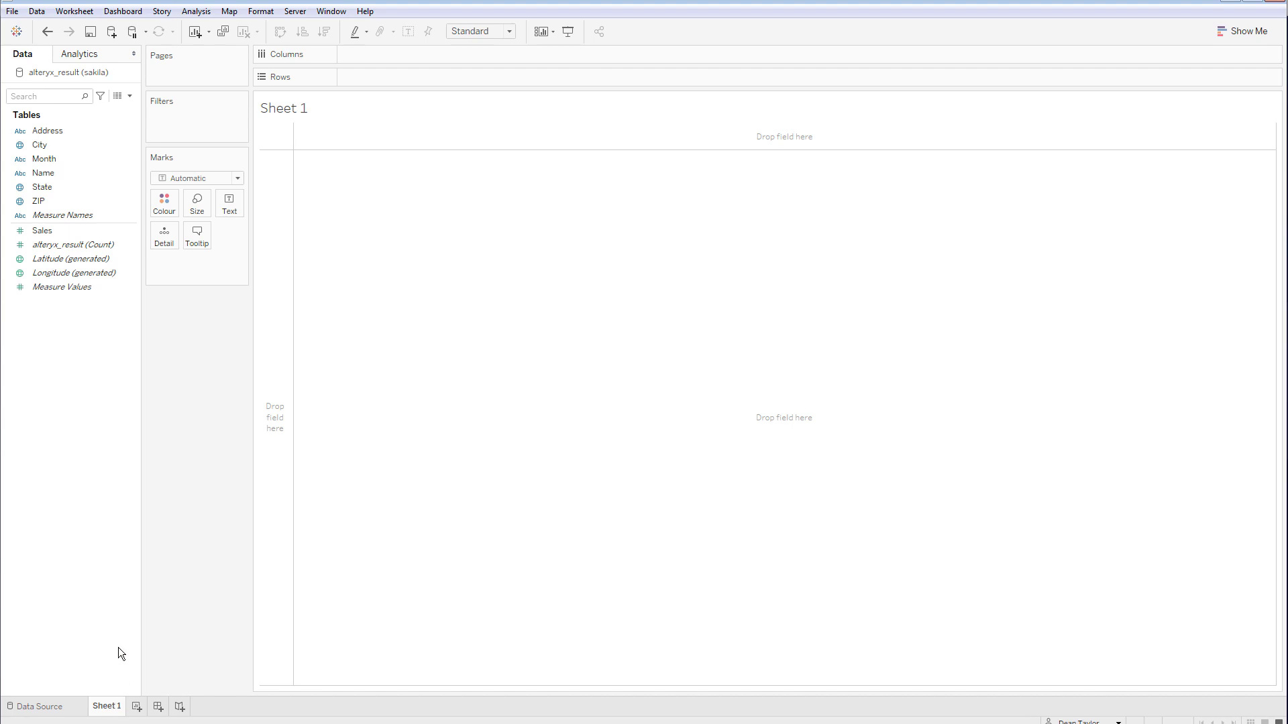
Step: Chart SUM(Sales) by City as bars coloured by Month, sorted highest to lowest
left_click(55, 231)
left_click_drag(55, 236, 412, 109)
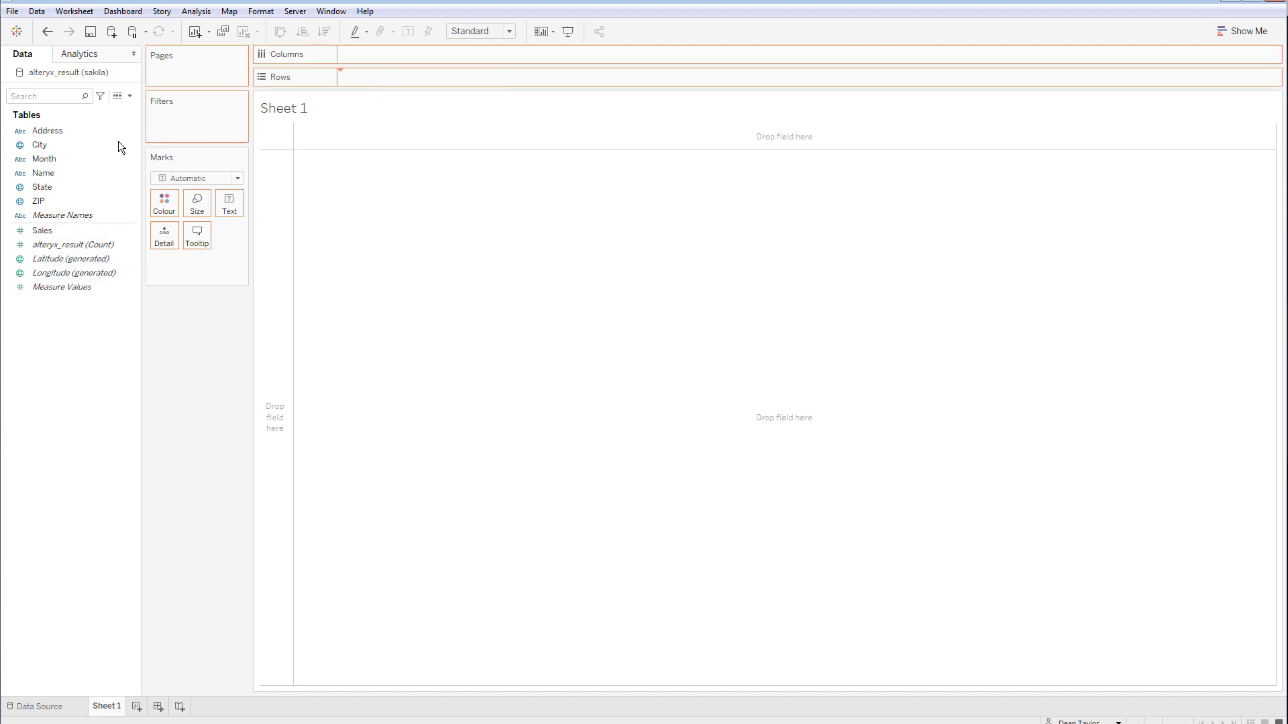
left_click(39, 147)
left_click_drag(113, 147, 348, 56)
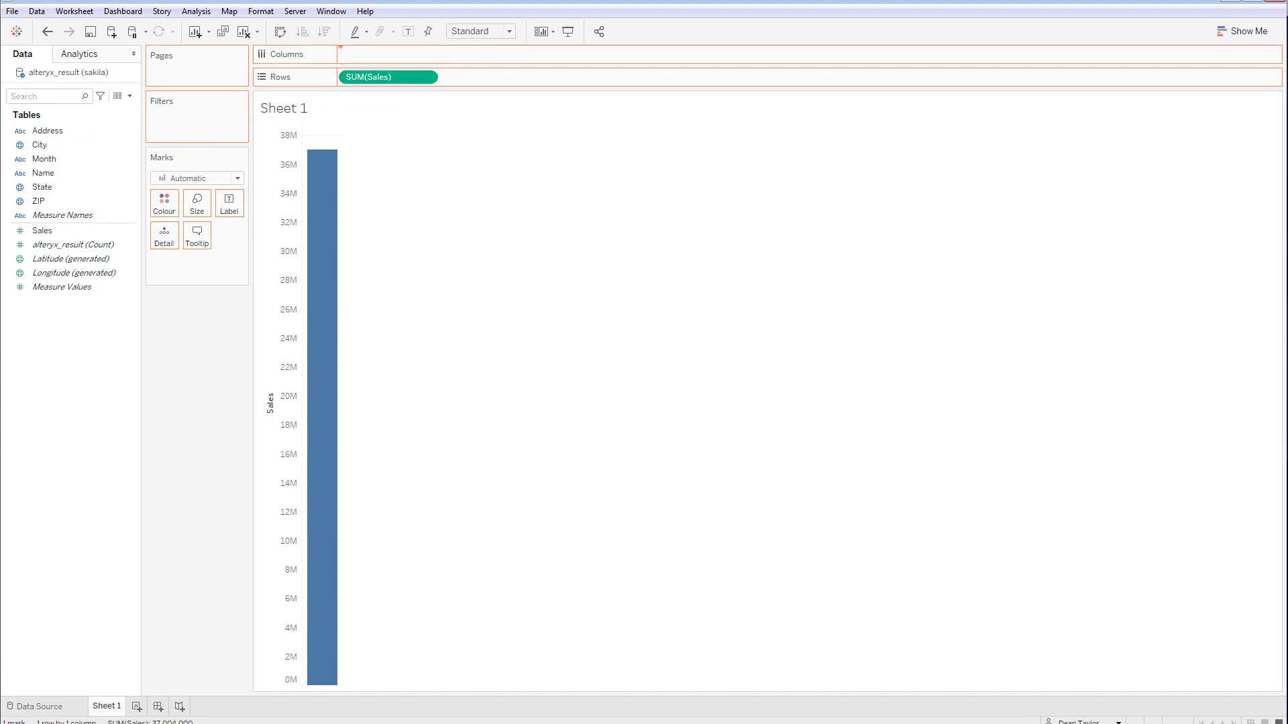
left_click_drag(47, 161, 171, 210)
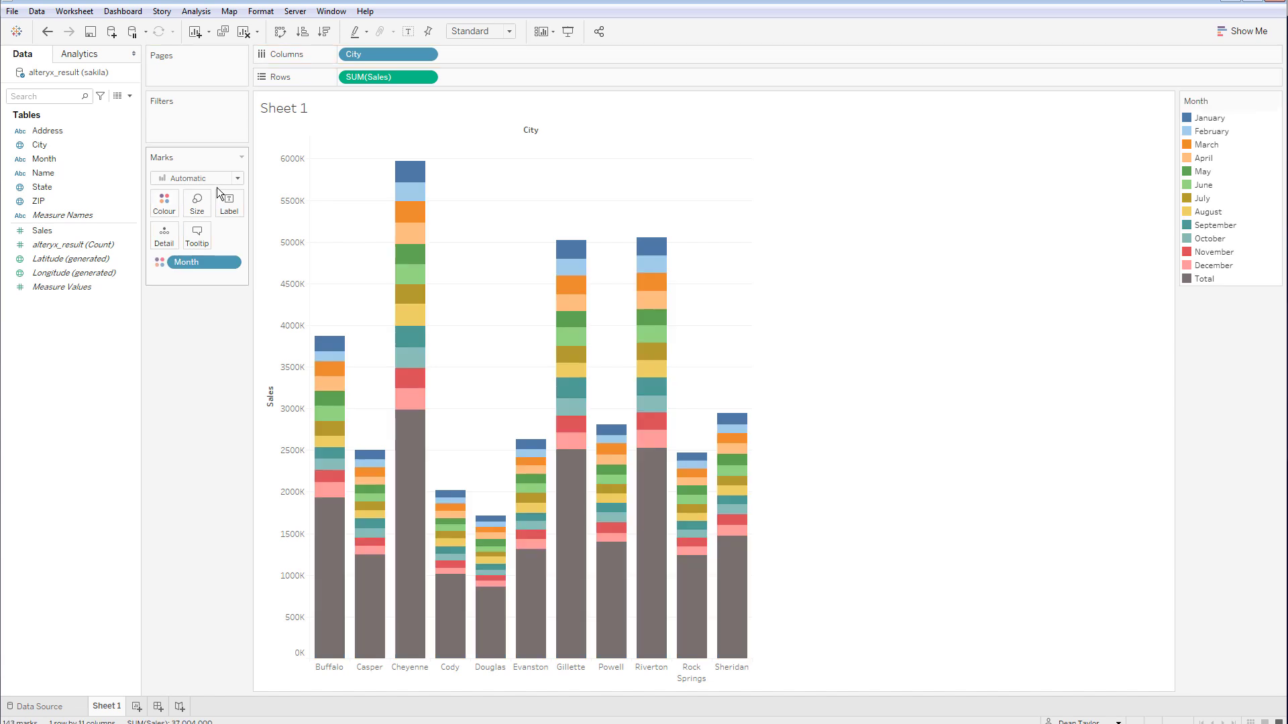
left_click(324, 32)
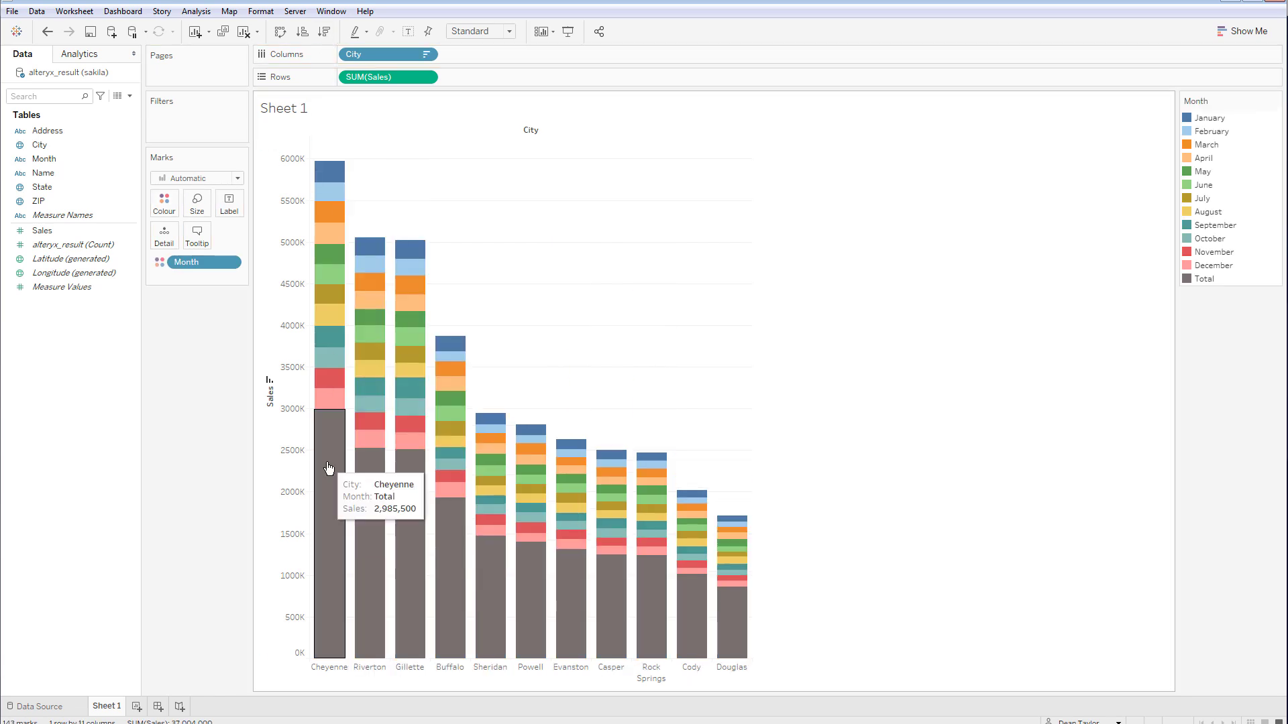
Step: Put the Month field on the Filters shelf to bring up its filter settings
left_click(47, 133)
left_click(47, 143)
left_click_drag(47, 156, 200, 123)
Step: Apply the Month filter with Total excluded, then return to Alteryx Designer
scroll(536, 389, "down", 1)
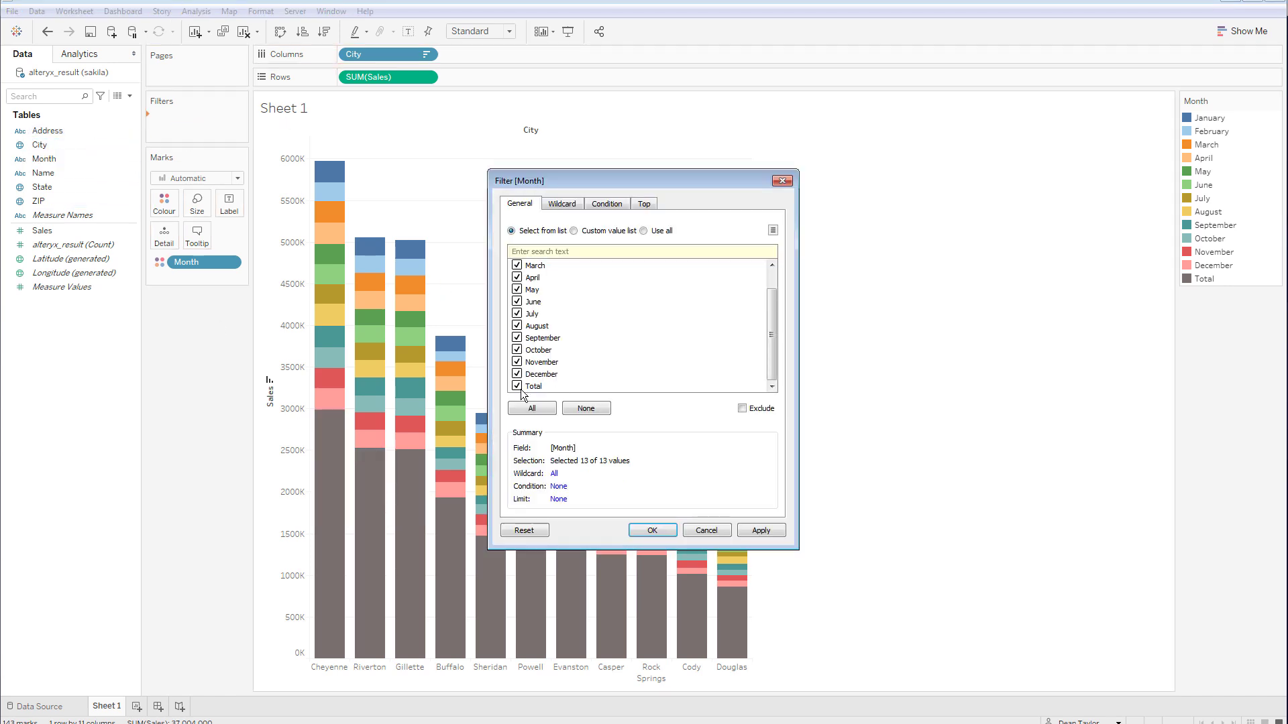
left_click(649, 530)
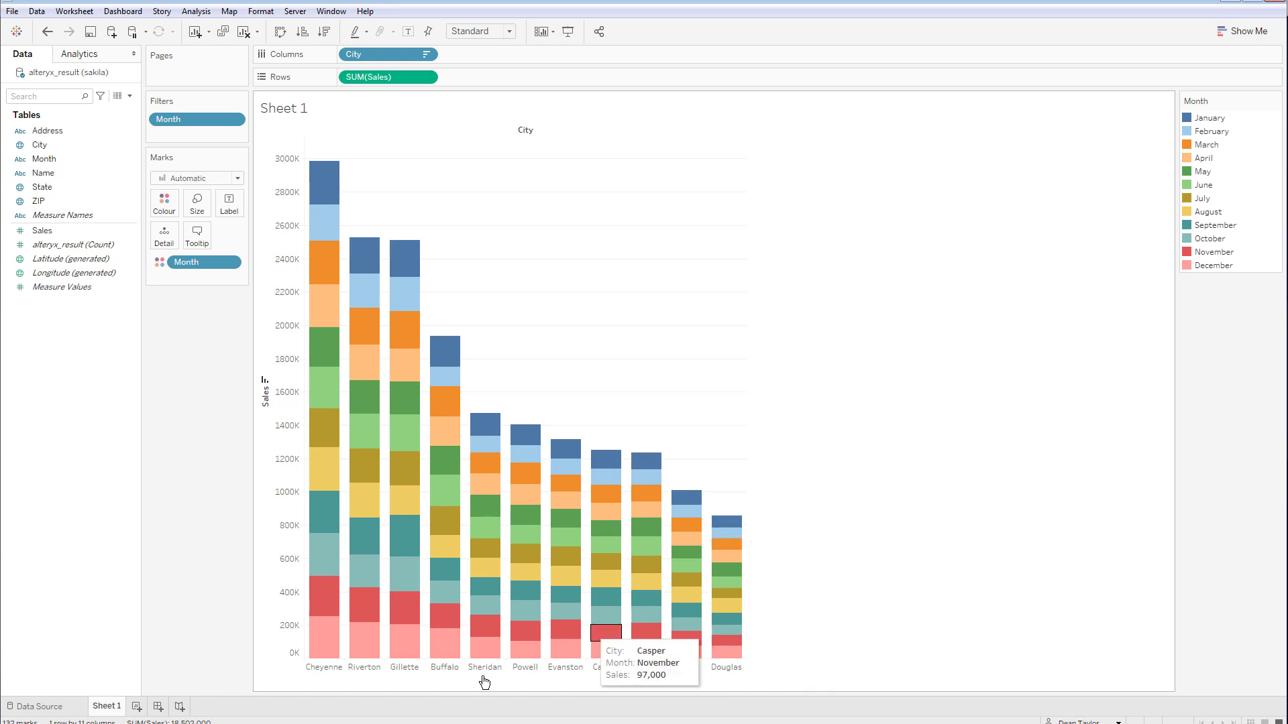
key("alt+Tab")
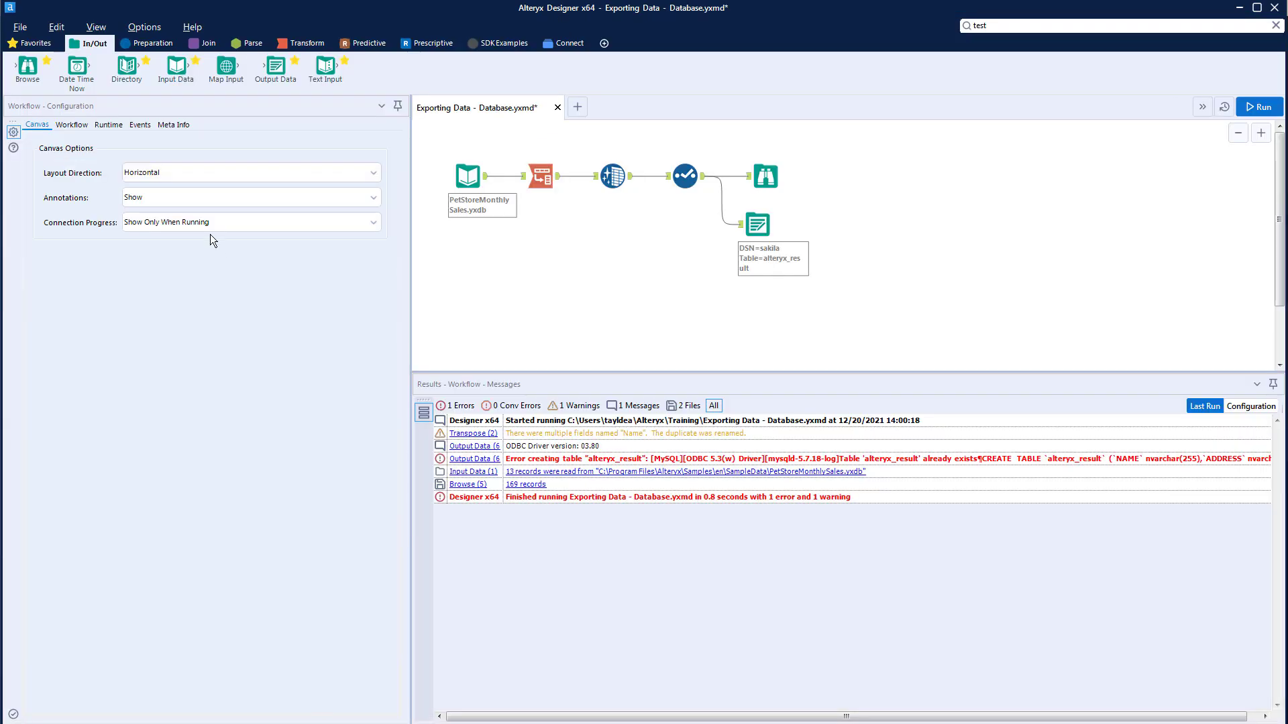
Step: Insert a Formula tool before the Output Data tool, writing to the SALES column
left_click(155, 44)
left_click_drag(174, 66, 726, 205)
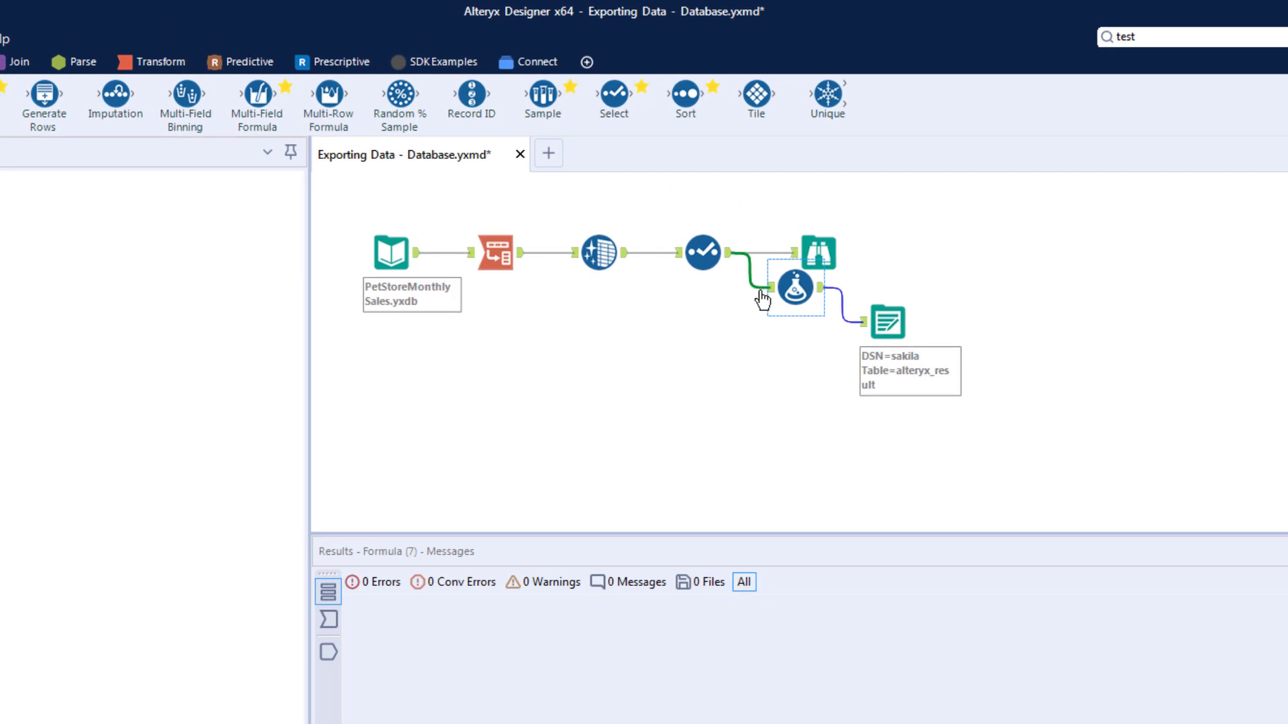
left_click_drag(789, 289, 790, 312)
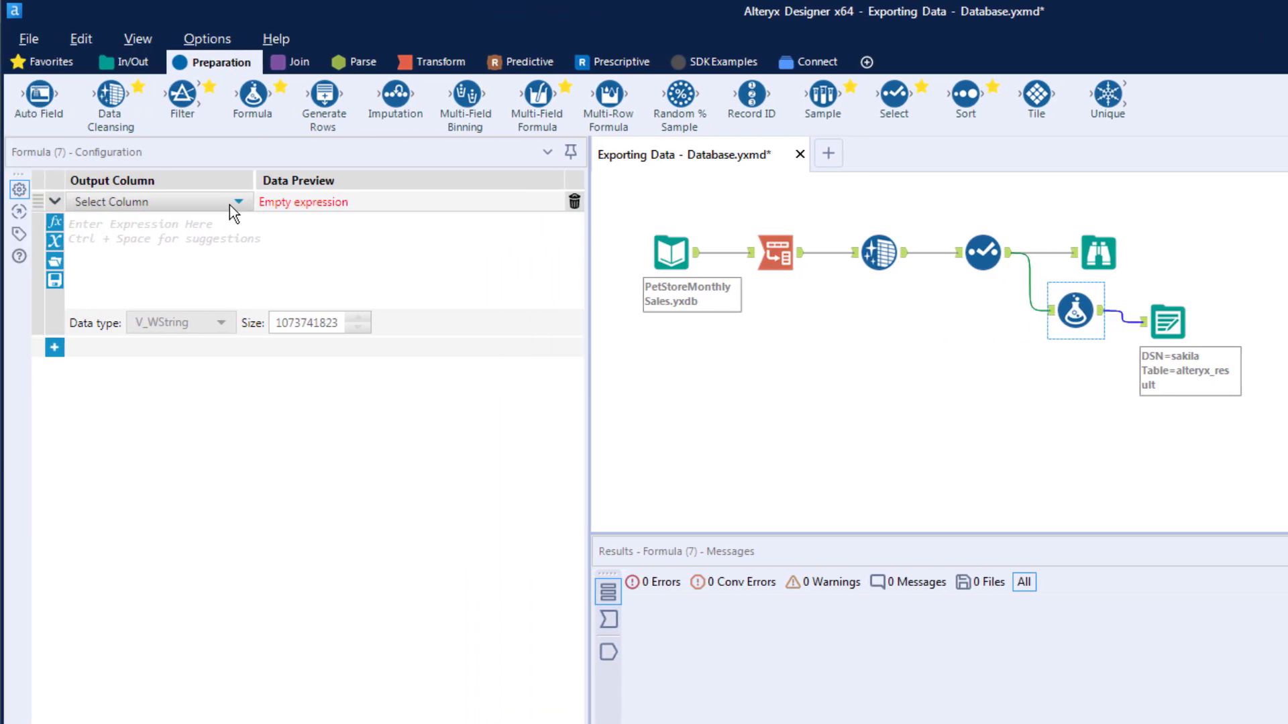
left_click(230, 204)
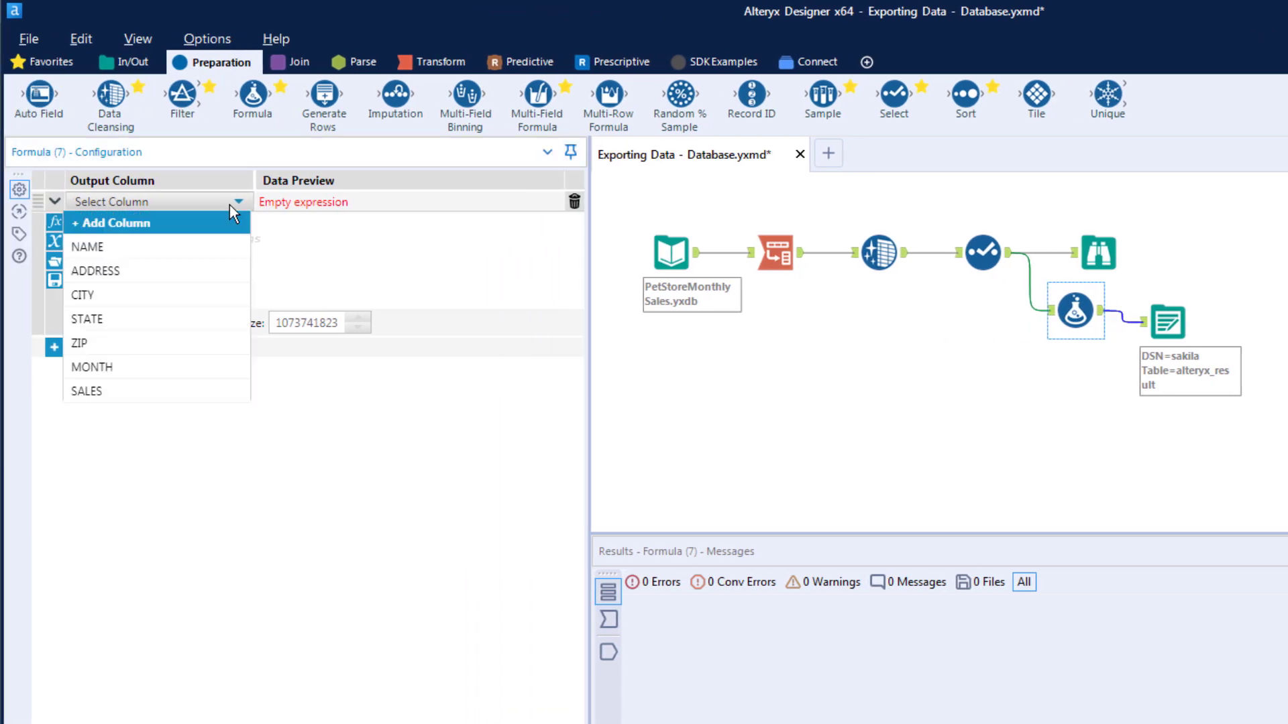
left_click(139, 396)
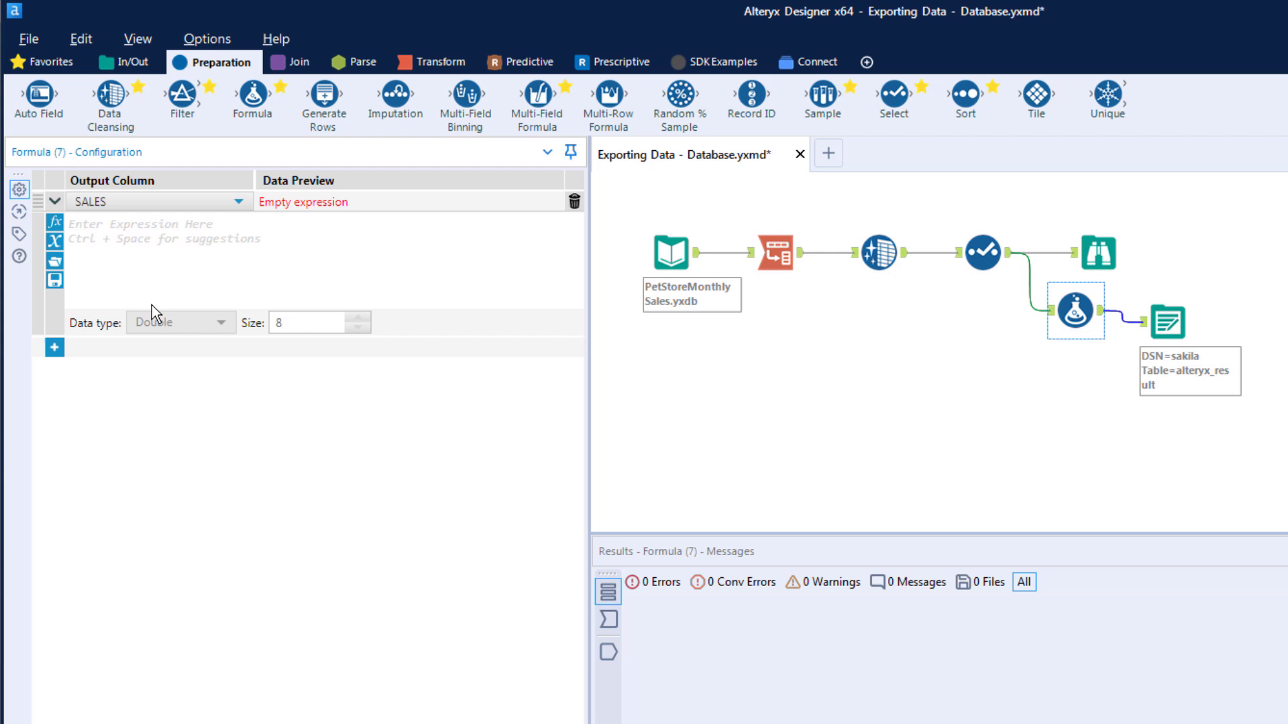
Step: Enter IF [MONTH]="January" AND [CITY]="Douglas" THEN [SALES]+1000000 ELSE [SALES] ENDIF and run the workflow
left_click(136, 255)
type("IF MON")
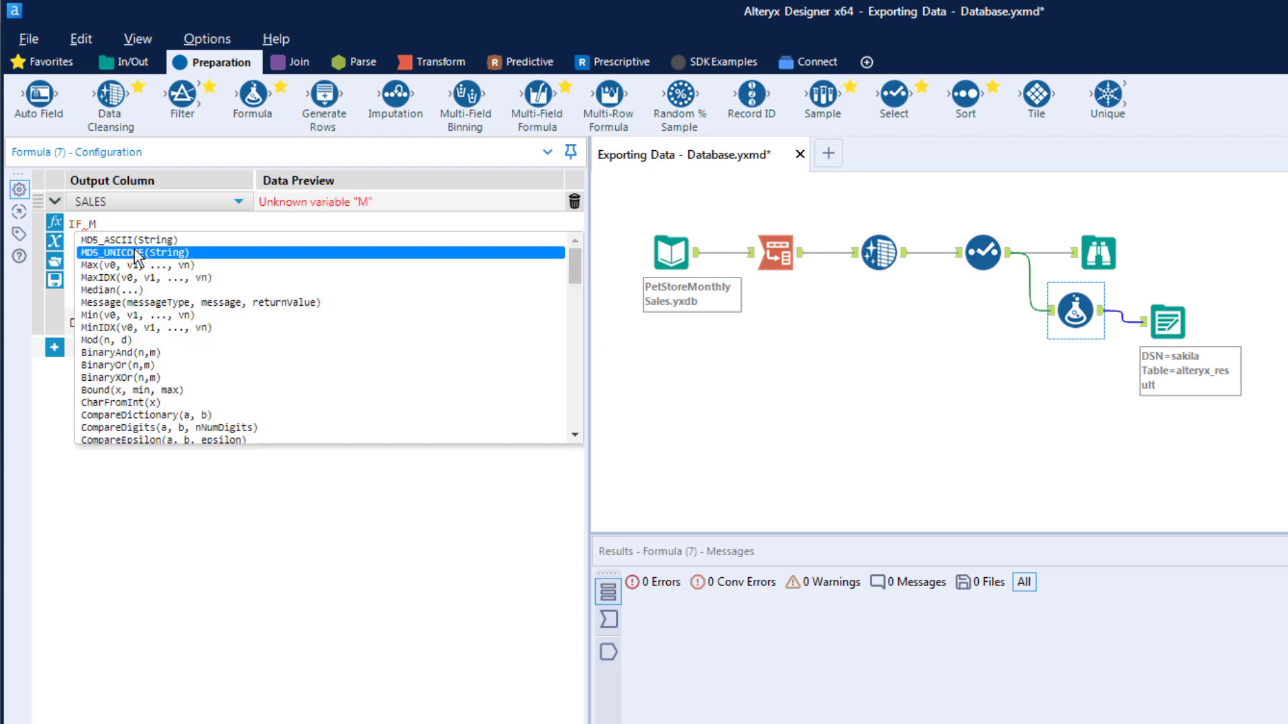
key("Down")
key("Down")
key("Return")
type("=\"January")
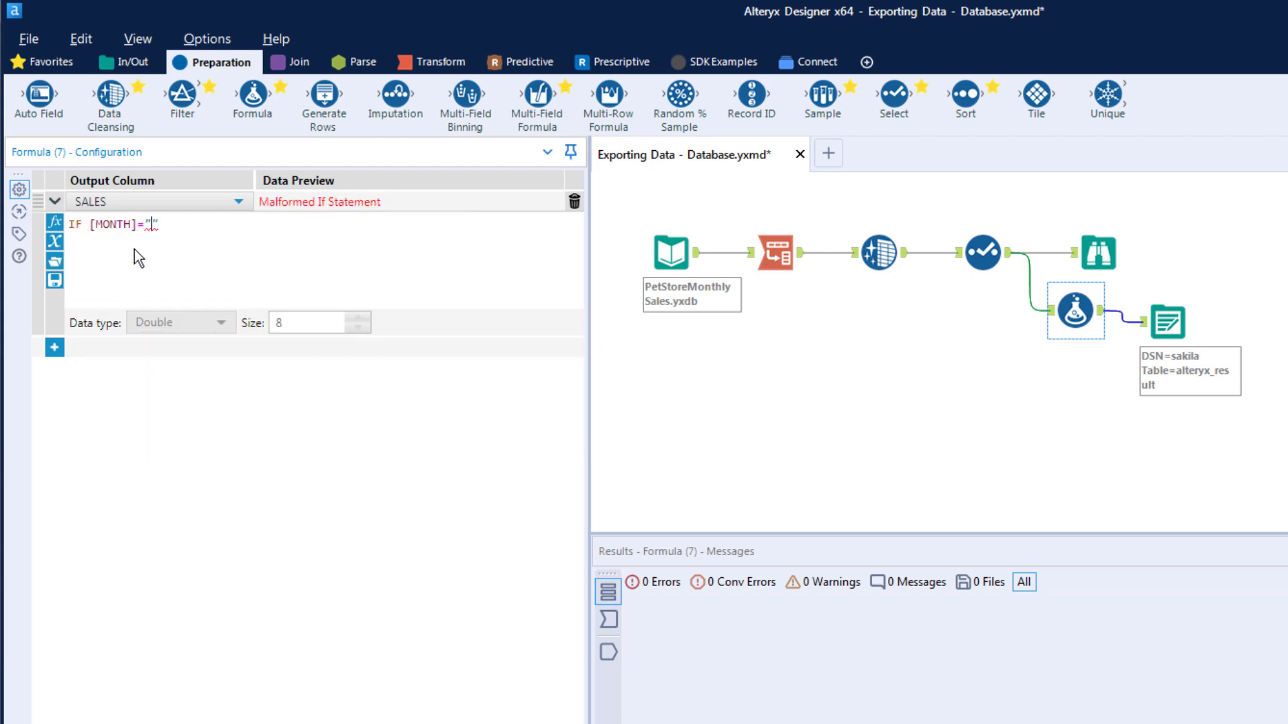
type("\" AND [CITY]")
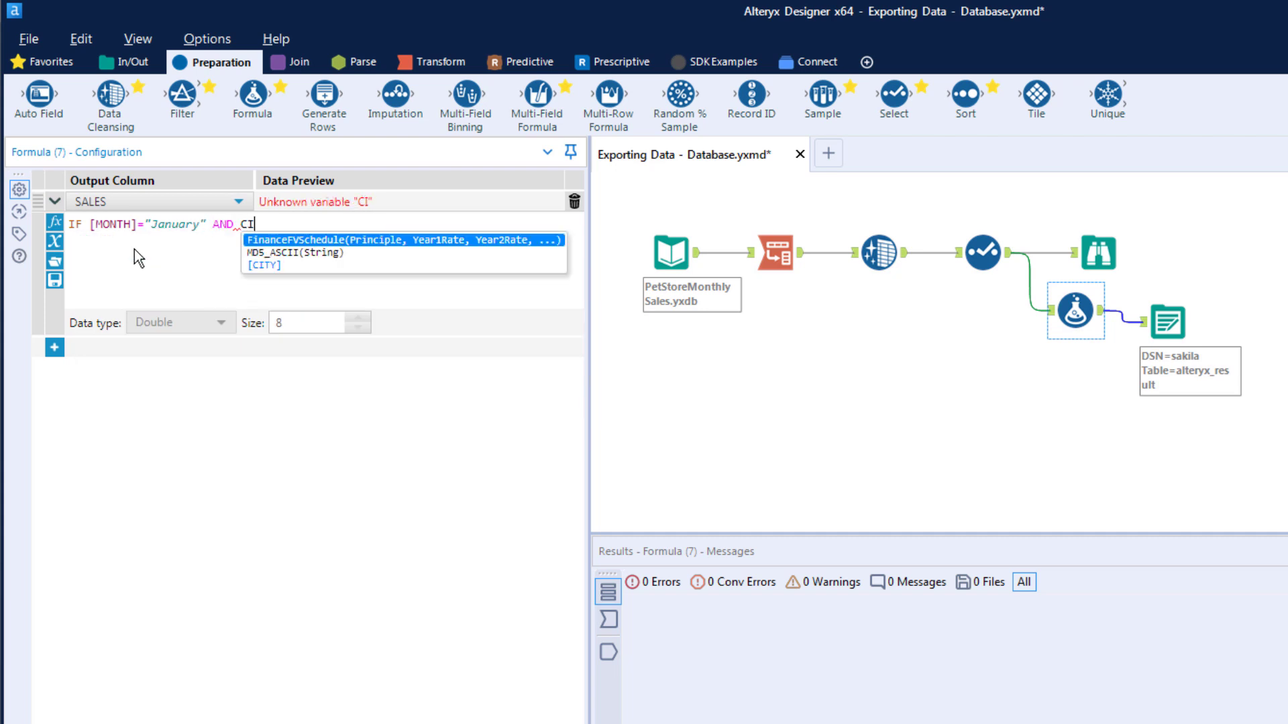
type("=\"Douglad\"")
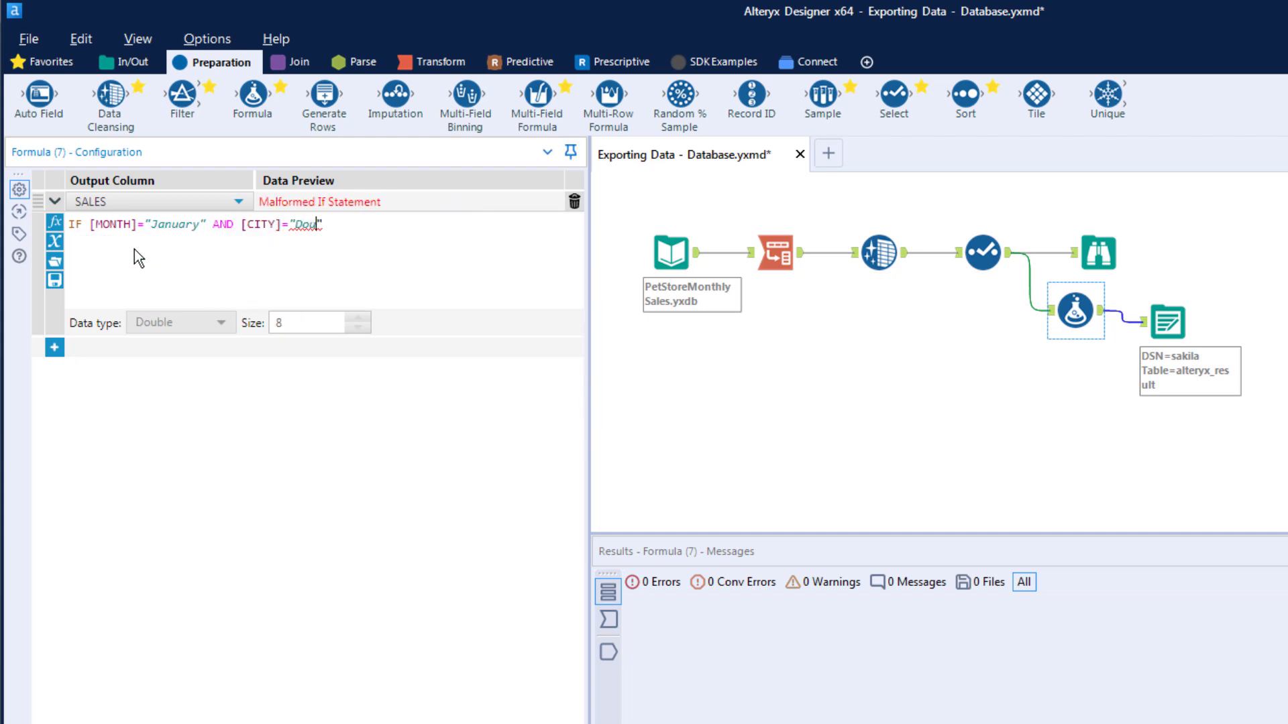
key("BackSpace")
key("BackSpace")
type("s\" THEN Sa")
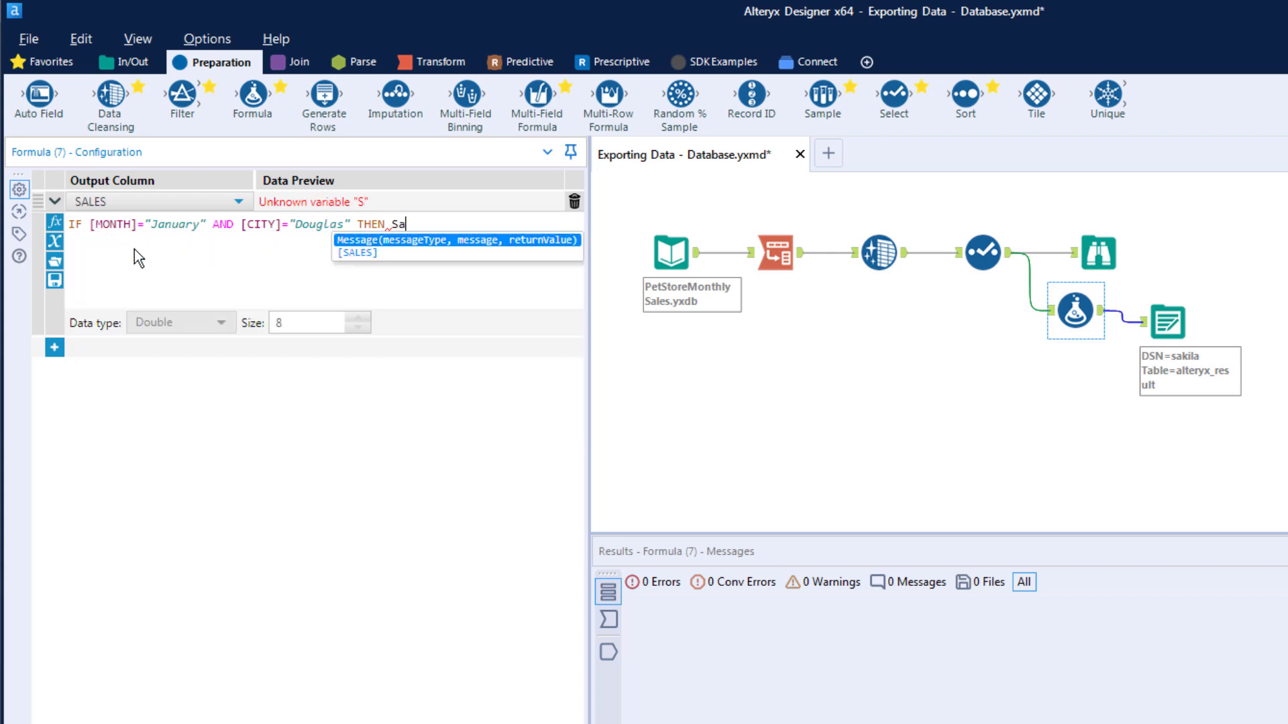
key("Down")
key("Return")
type("+1000000")
key("Return")
type("ELSE Sa")
key("Down")
key("Return")
key("Return")
type("ENDIF")
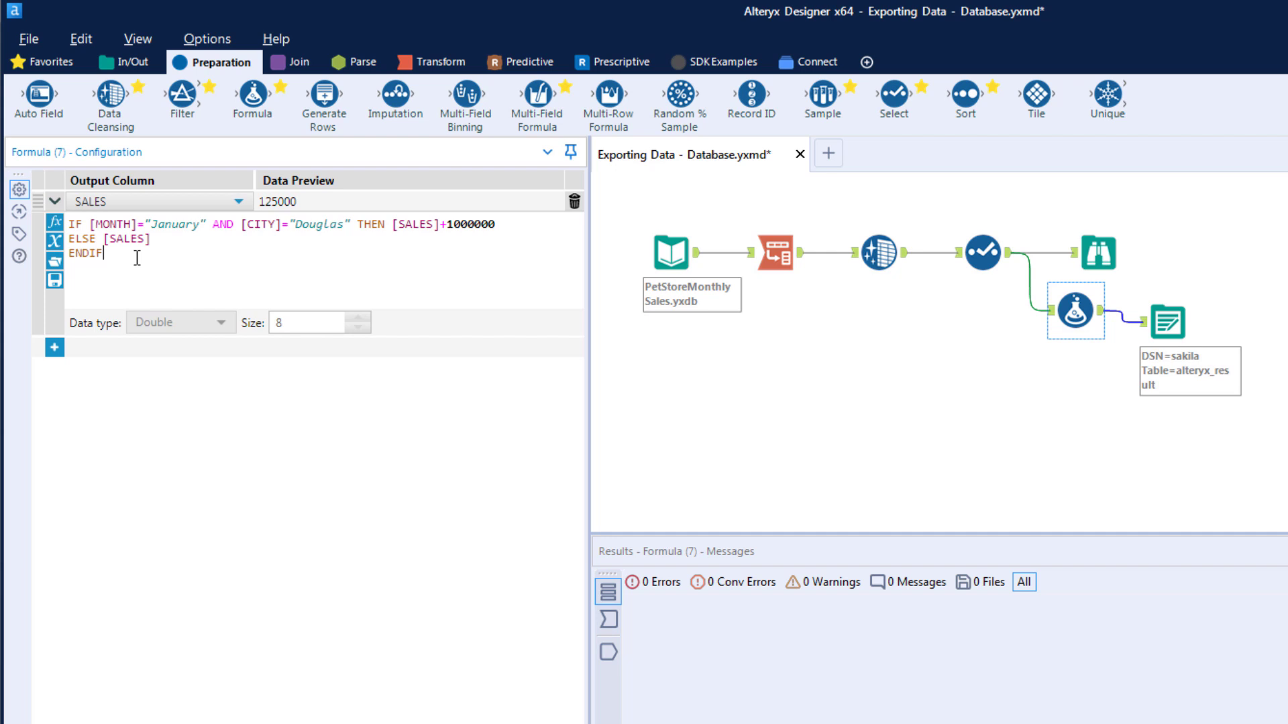
key("ctrl+r")
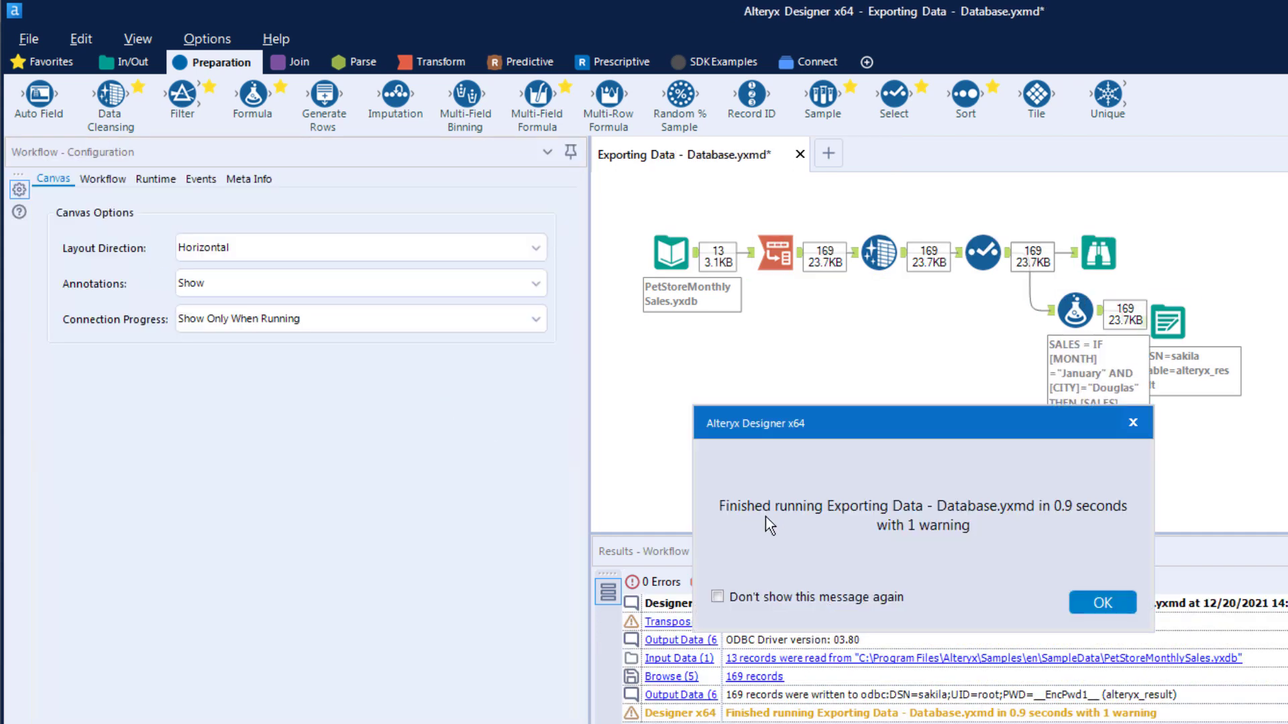
left_click(1112, 612)
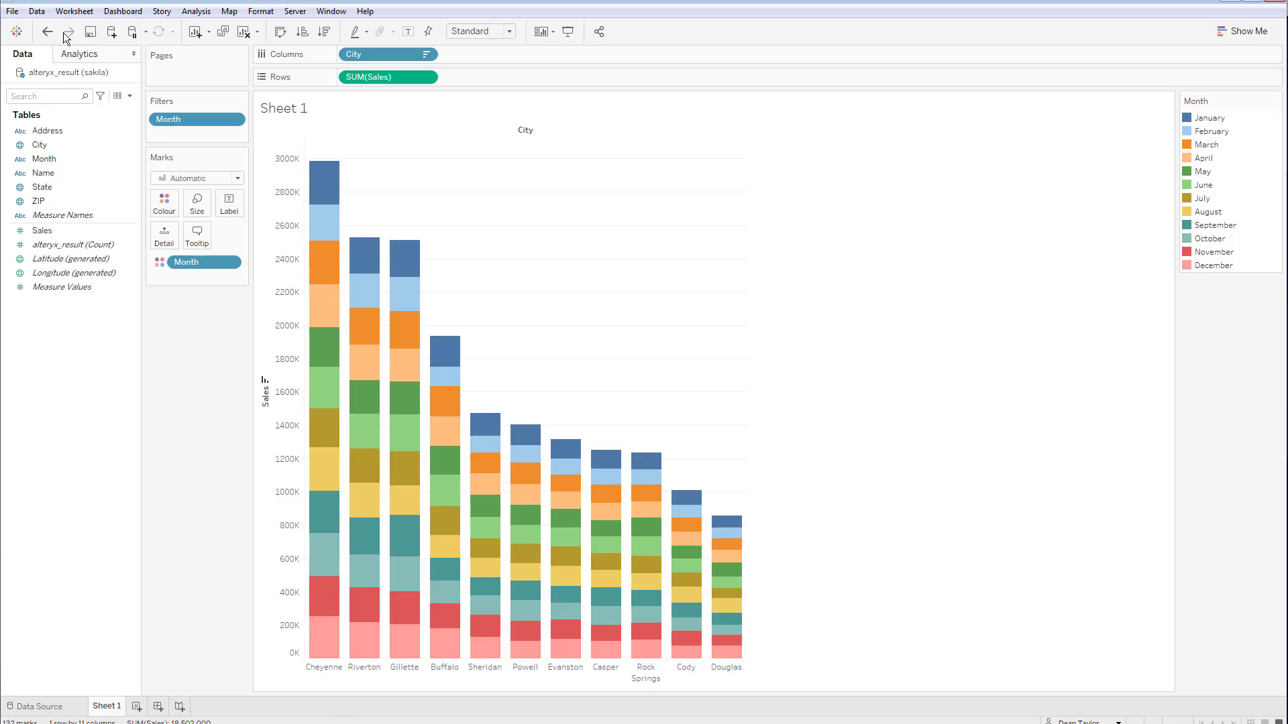
Step: Refresh the alteryx_result (sakila) data and check Douglas's much larger January segment
left_click(36, 12)
mouse_move(118, 129)
left_click(248, 140)
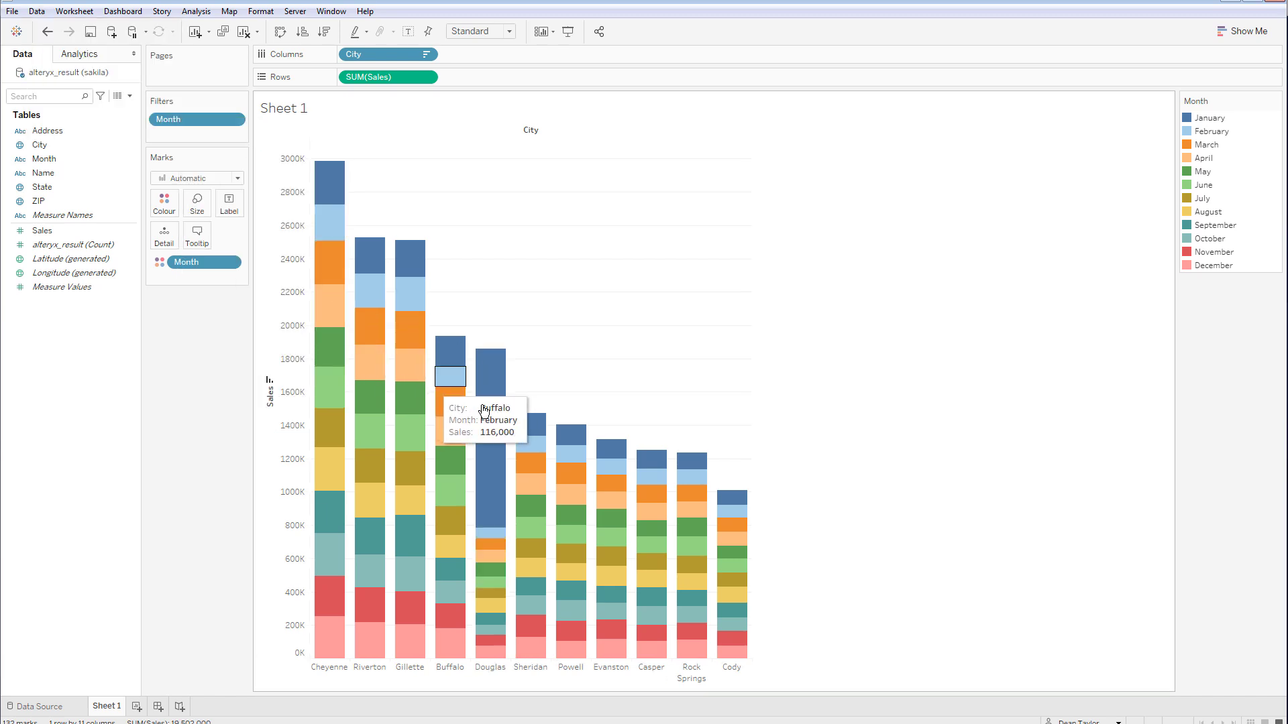
mouse_move(508, 419)
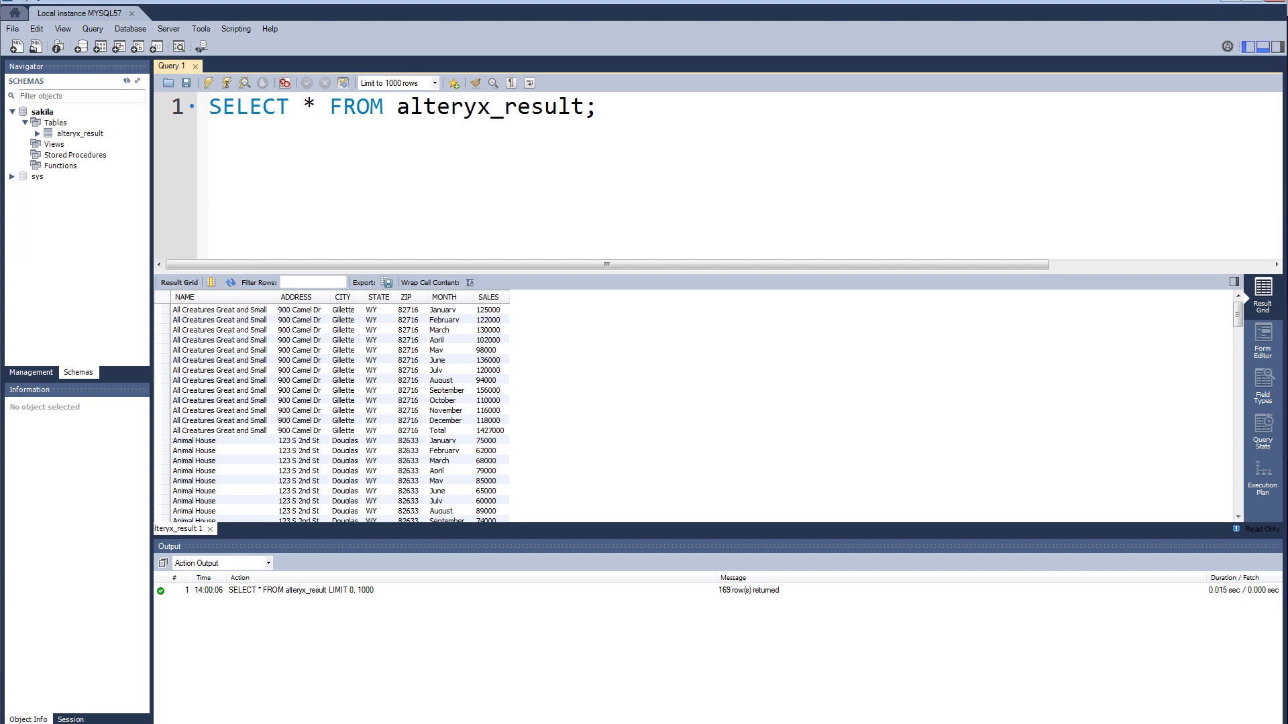
Step: Review the SELECT * FROM alteryx_result query and its 169-row result grid
left_click(462, 210)
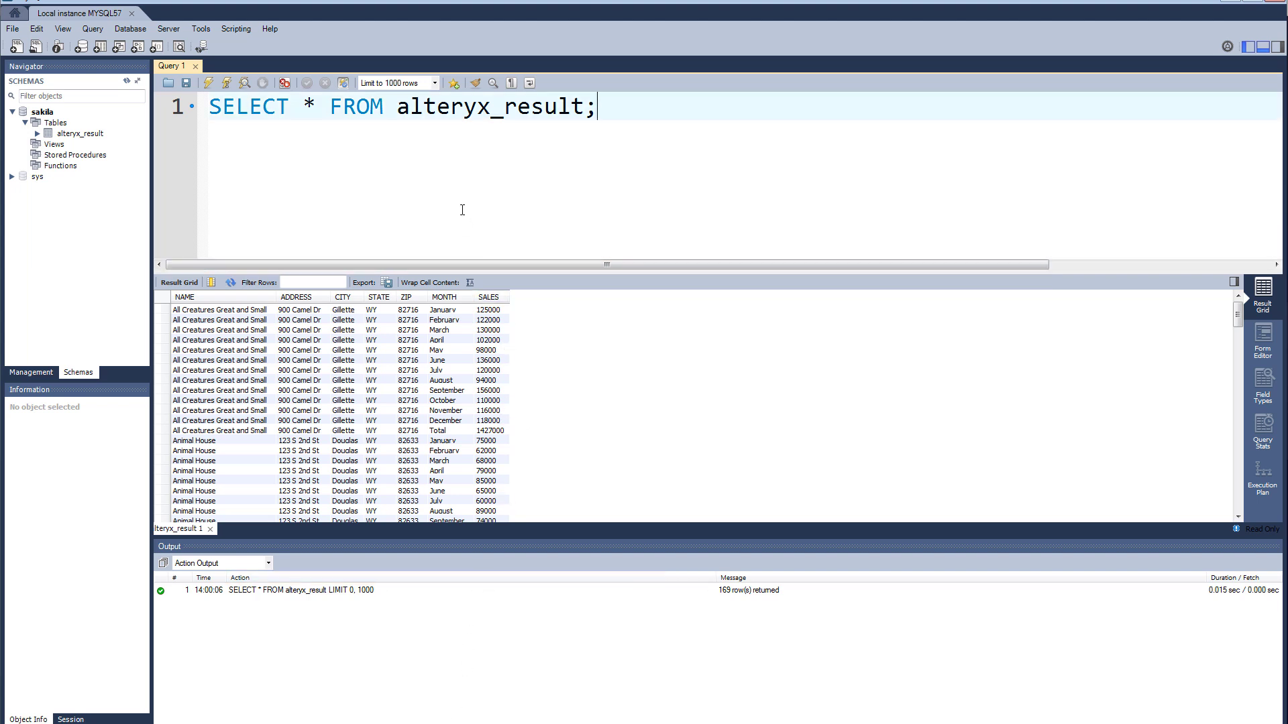